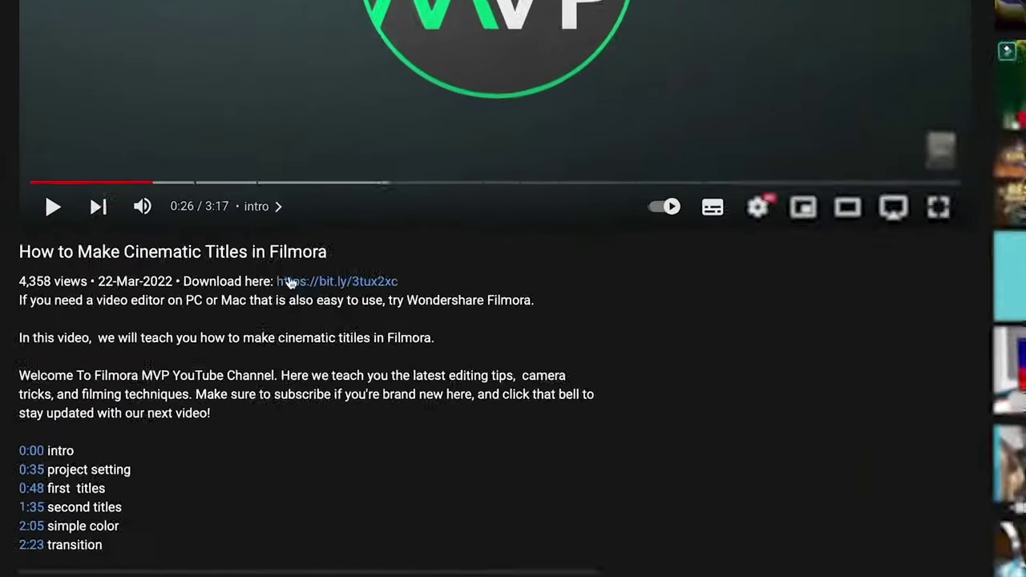
# Download the Filmora 11 installer from the Wondershare site and install it from the .dmg
pyautogui.click(248, 268)
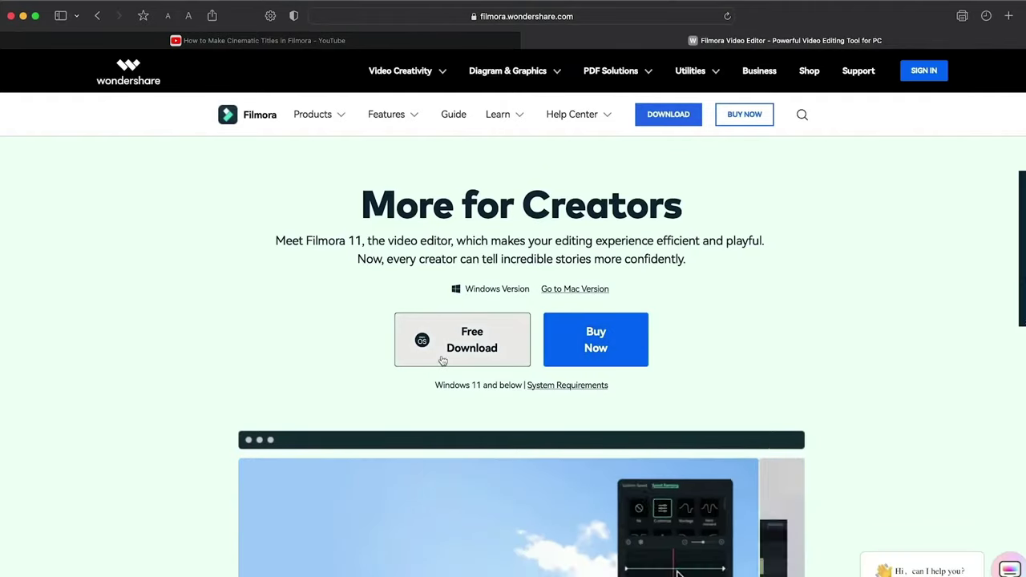
pyautogui.click(442, 359)
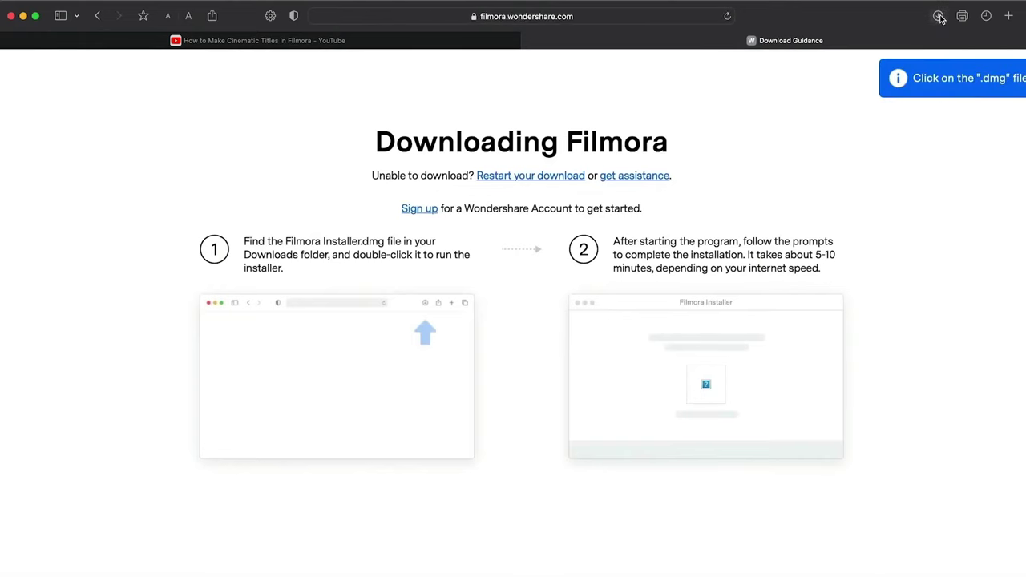
pyautogui.click(938, 16)
pyautogui.doubleClick(918, 77)
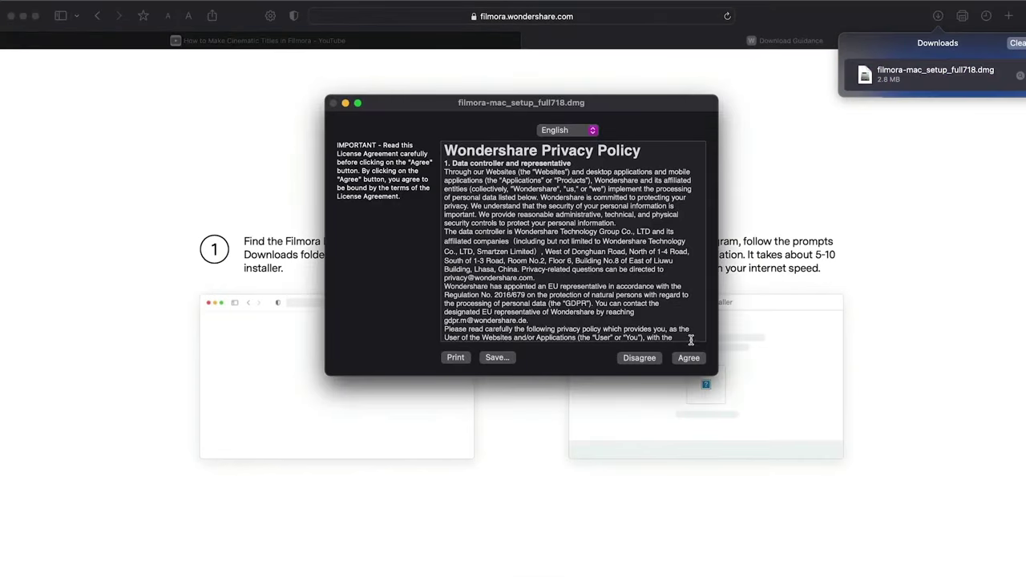
pyautogui.click(687, 357)
pyautogui.doubleClick(457, 320)
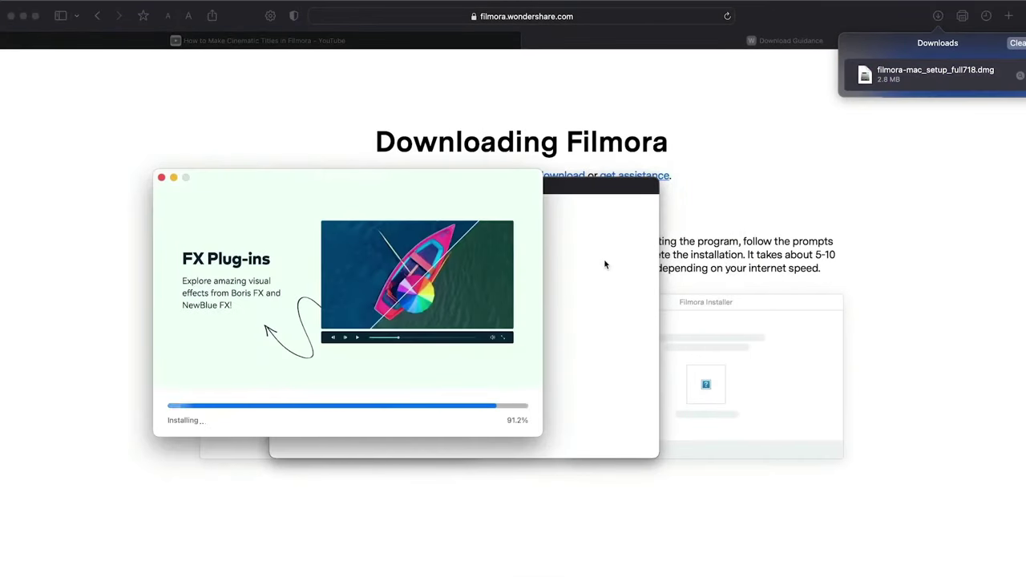
pyautogui.moveTo(278, 185); pyautogui.dragTo(417, 199)
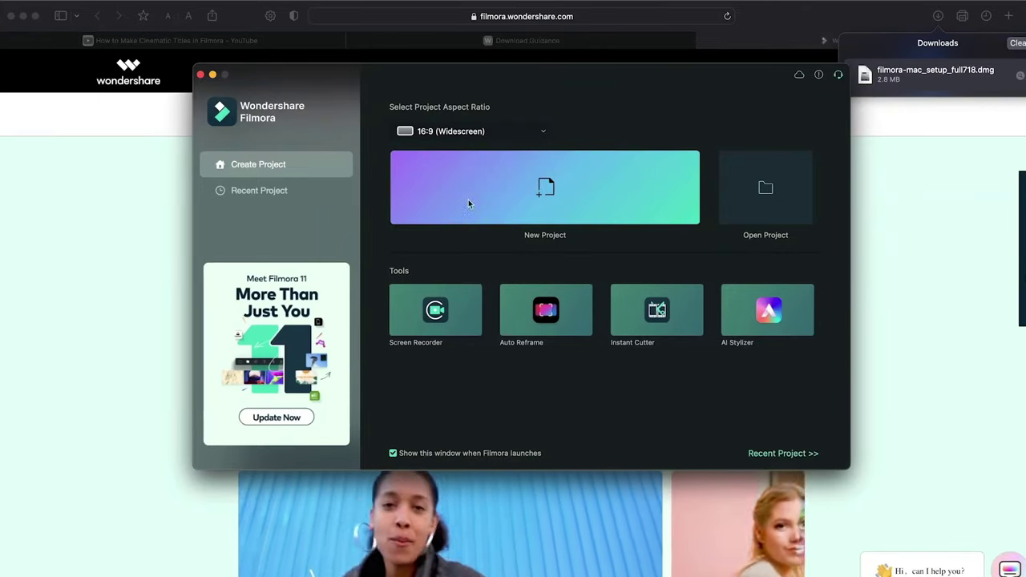
# Create a new project, import the cliffs aerial clip and drag it onto the video track
pyautogui.click(529, 198)
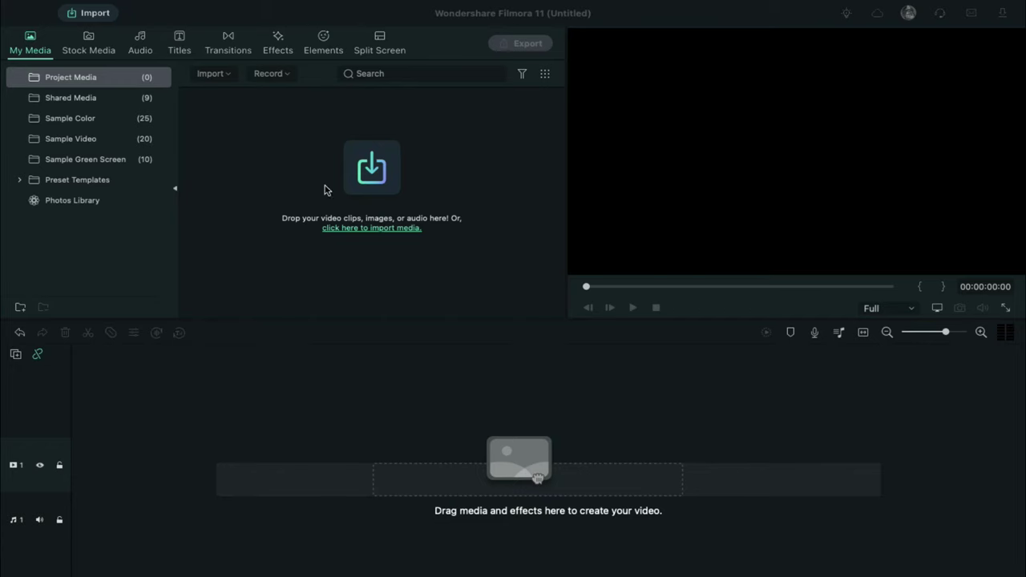
pyautogui.click(357, 181)
pyautogui.click(481, 245)
pyautogui.click(757, 455)
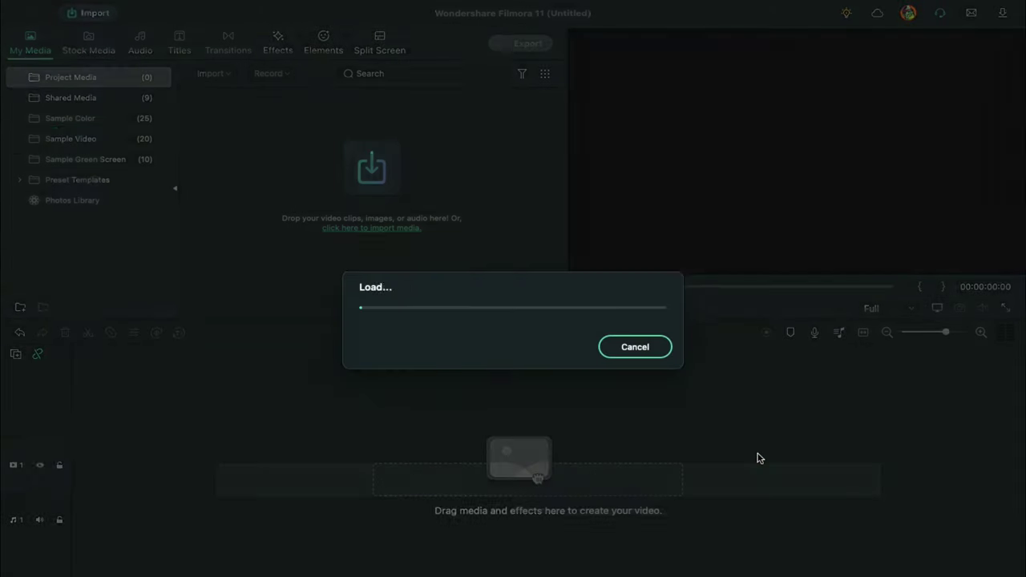
pyautogui.moveTo(325, 117); pyautogui.dragTo(277, 476)
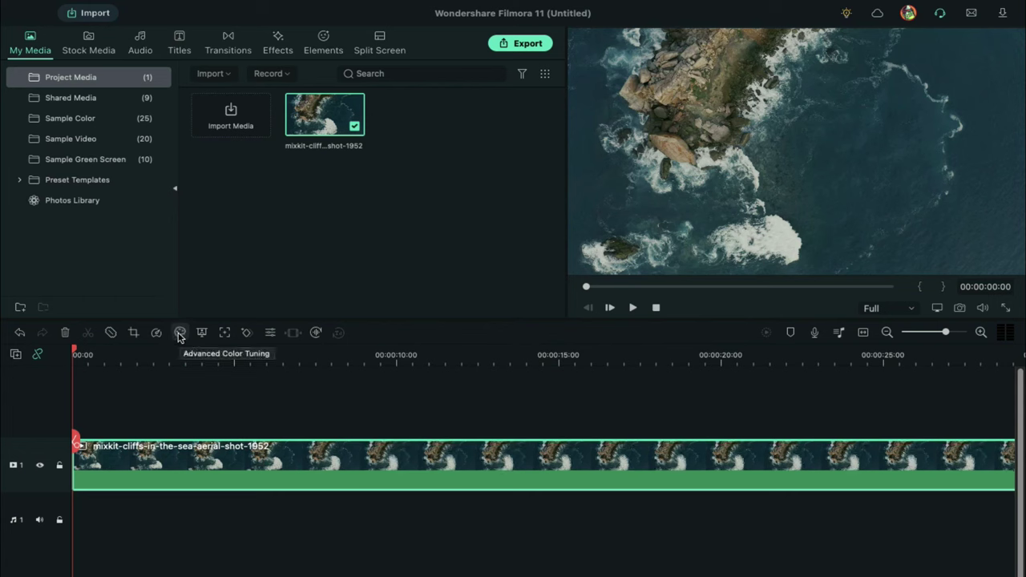
# Open Color Correction for the cliffs clip from the colour toolbar dropdown
pyautogui.rightClick(221, 467)
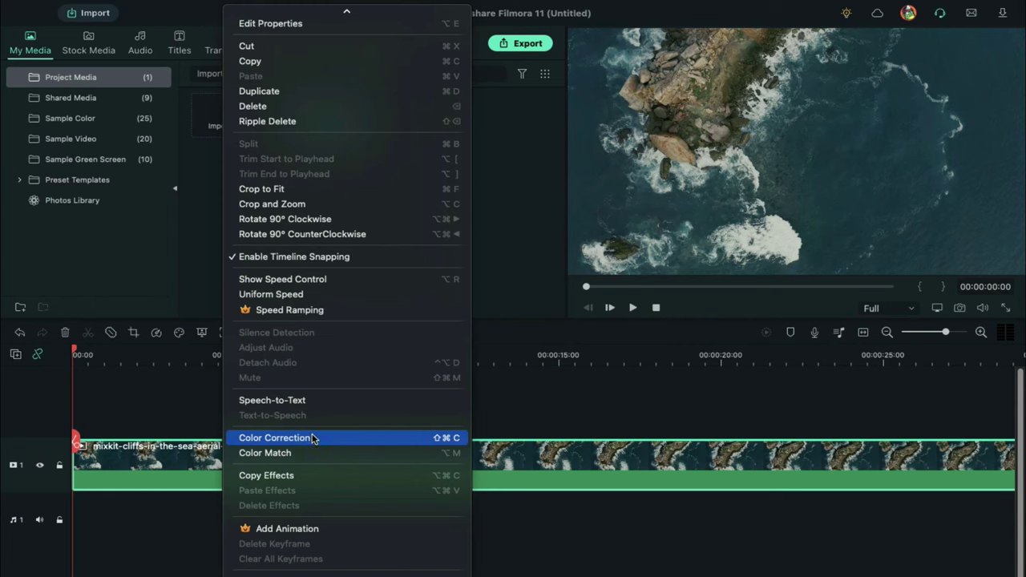
pyautogui.click(192, 451)
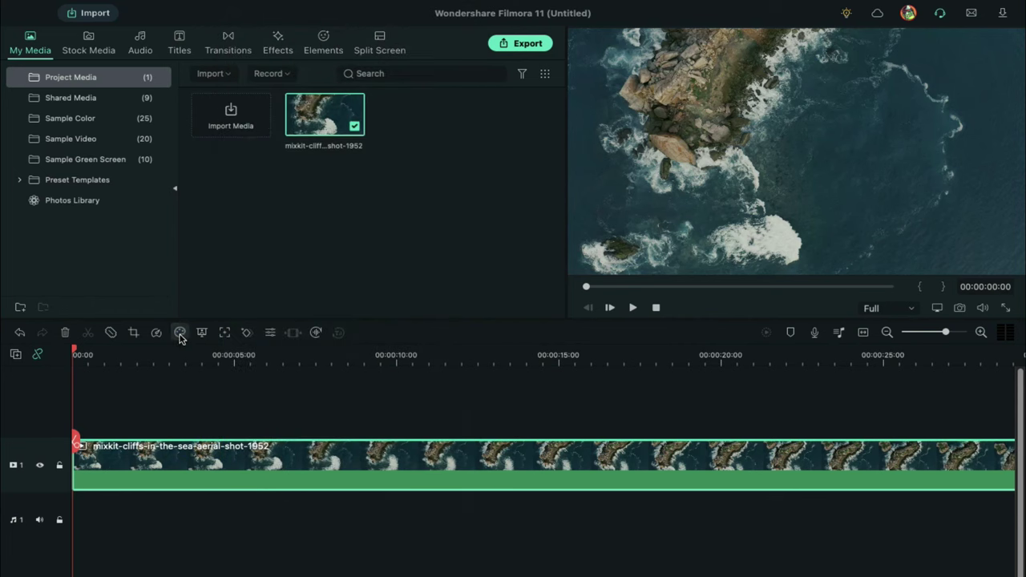
pyautogui.click(180, 337)
pyautogui.click(186, 350)
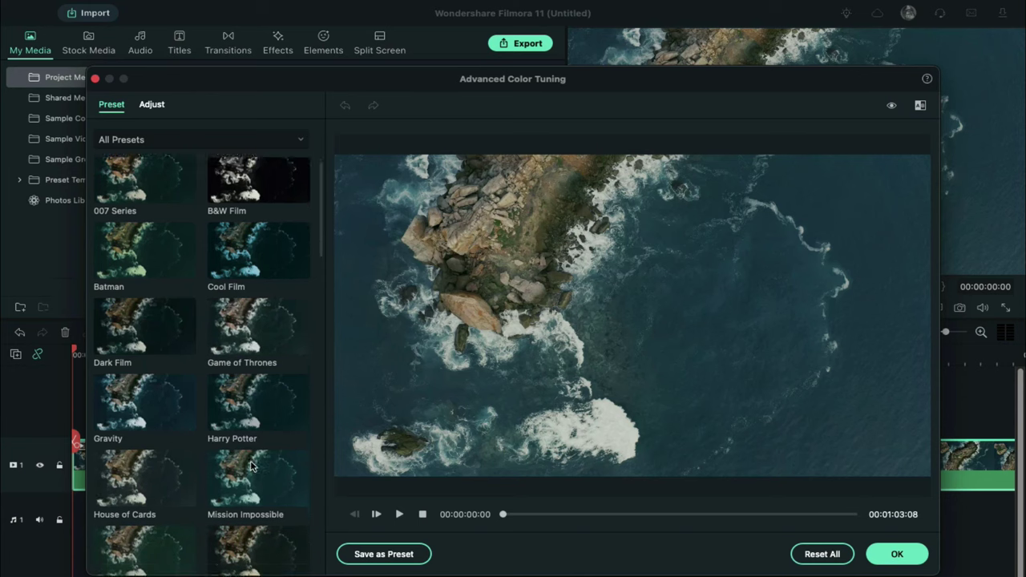
# Scroll through the list of colour presets
pyautogui.scroll(-2, 251, 465)
pyautogui.scroll(-2, 250, 465)
pyautogui.scroll(-3, 251, 465)
pyautogui.scroll(-3, 251, 466)
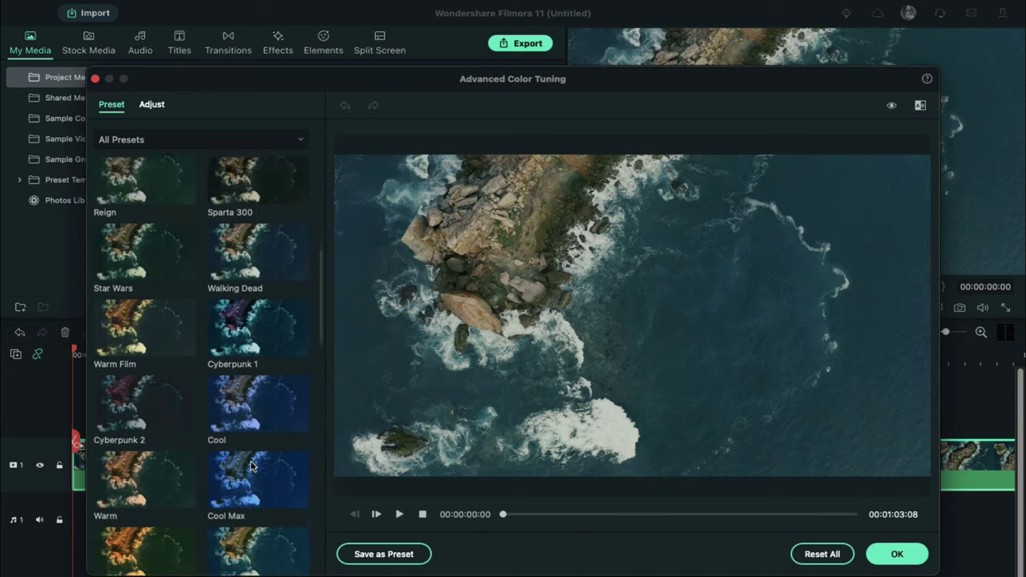
pyautogui.scroll(-2, 251, 465)
pyautogui.scroll(-2, 250, 466)
pyautogui.scroll(-2, 251, 465)
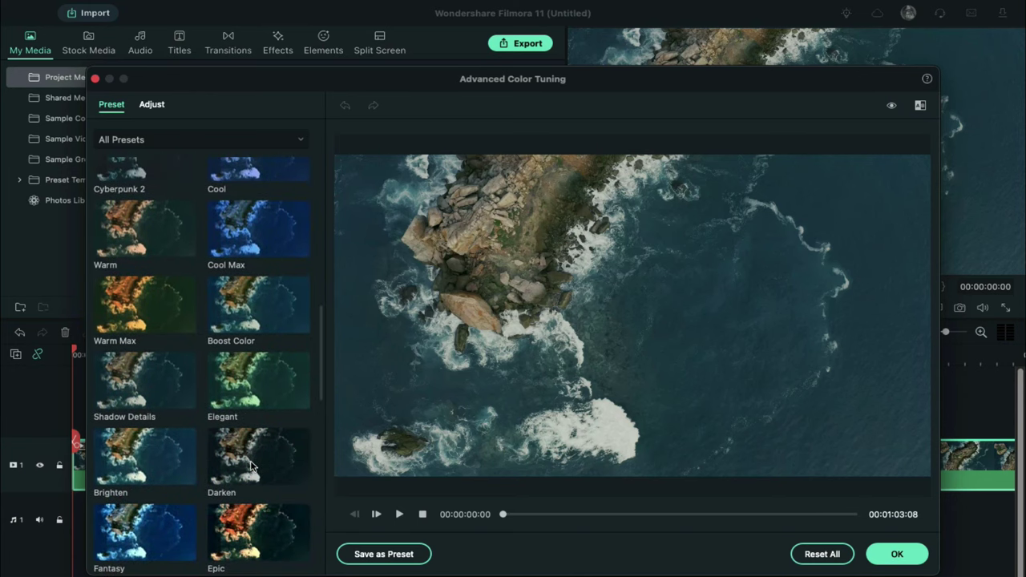
pyautogui.scroll(-2, 251, 466)
pyautogui.scroll(-2, 251, 465)
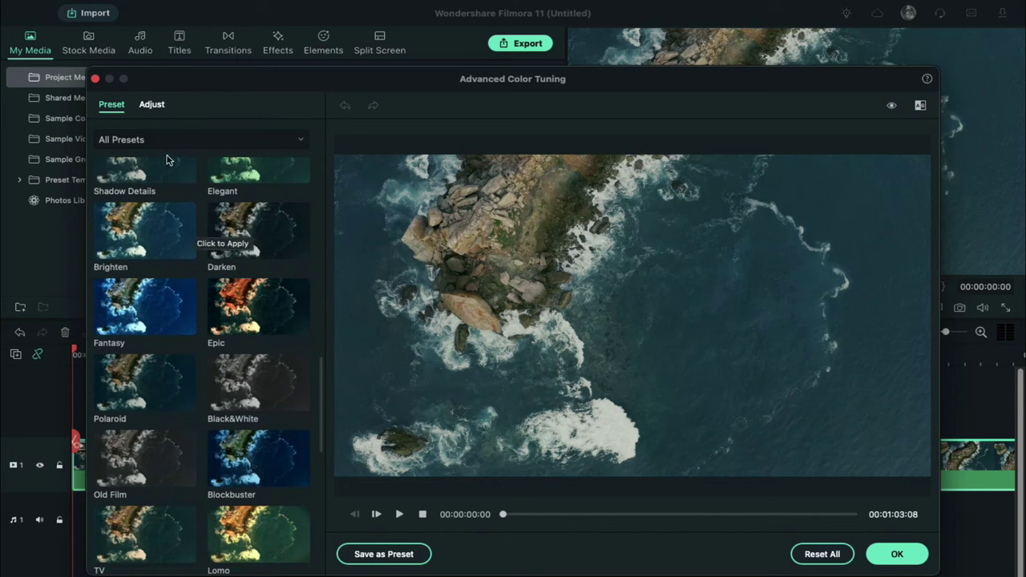
# In Adjust, try Auto enhance, then set white balance Temperature to 13 with Tint 0
pyautogui.click(156, 106)
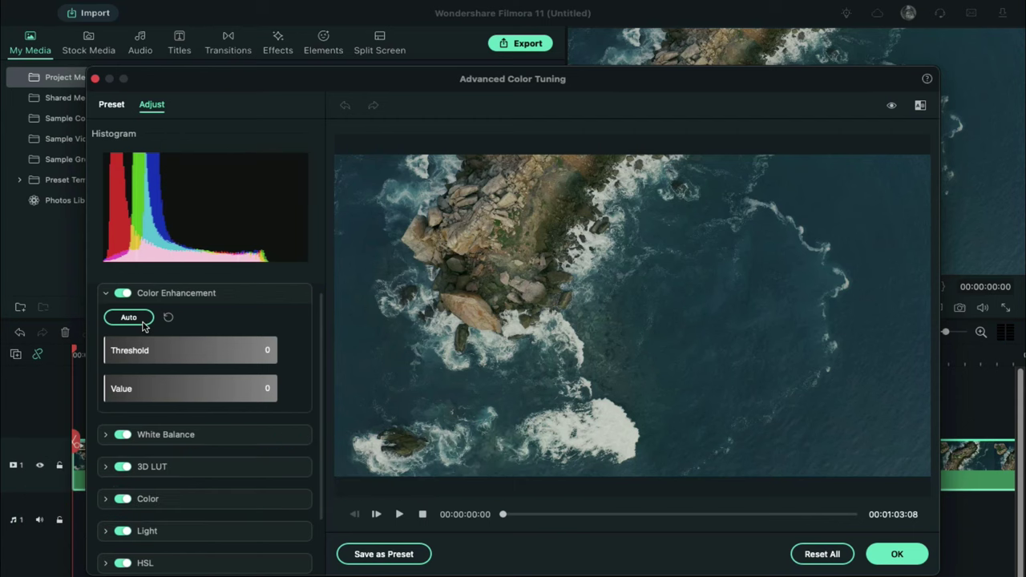
pyautogui.click(144, 323)
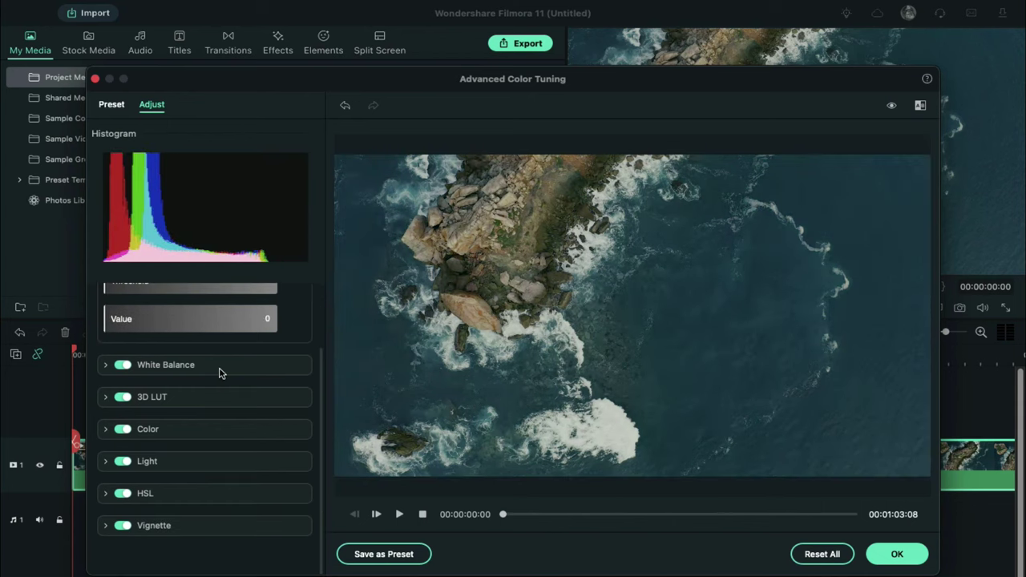
pyautogui.click(103, 367)
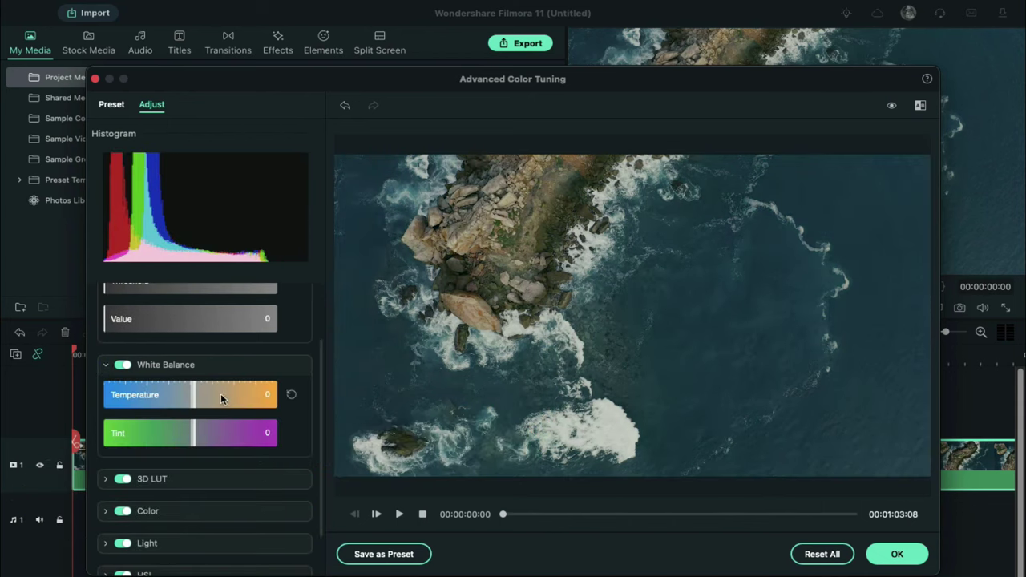
pyautogui.moveTo(195, 394); pyautogui.dragTo(245, 395)
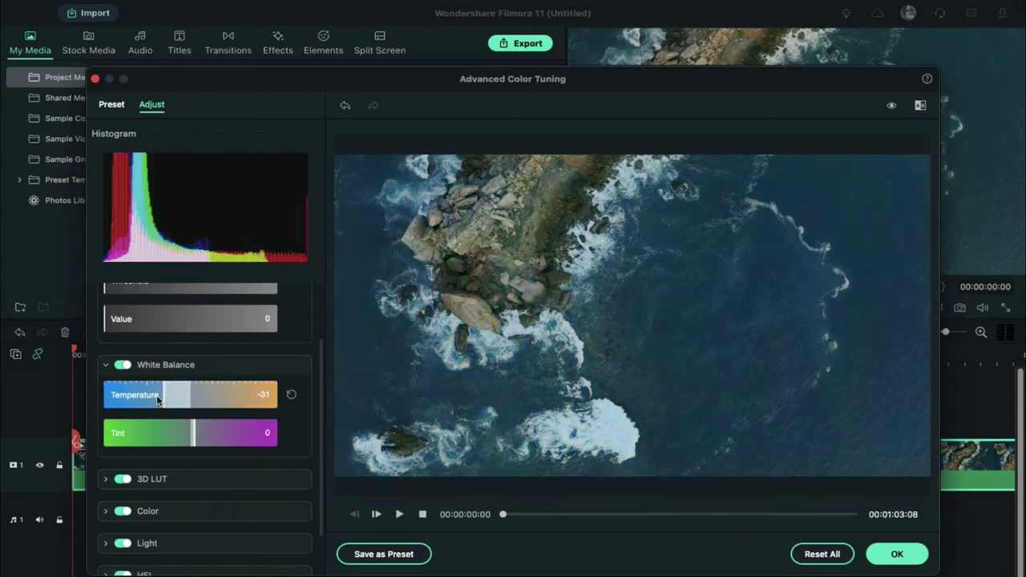
pyautogui.moveTo(141, 394); pyautogui.dragTo(201, 403)
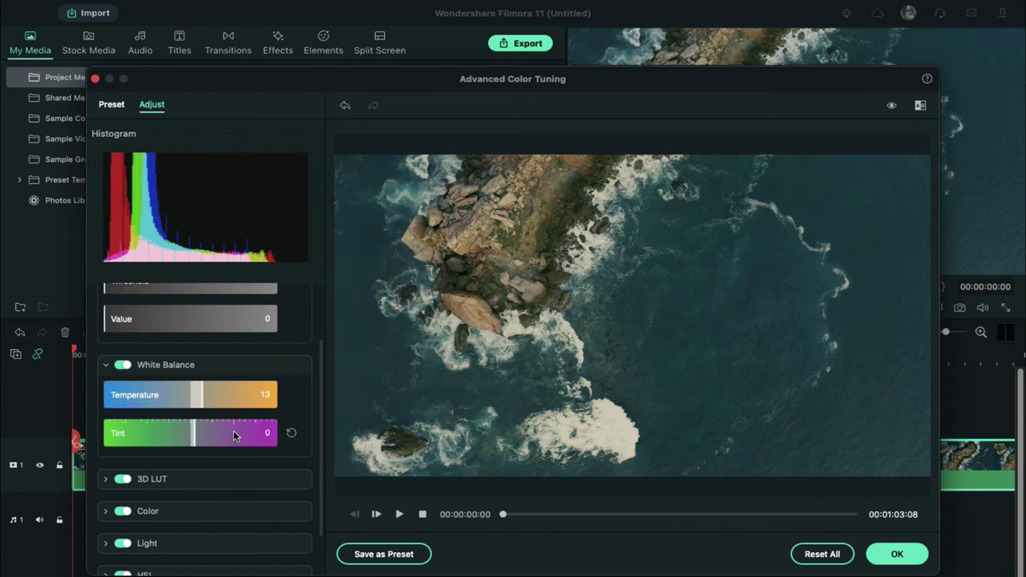
pyautogui.moveTo(233, 435)
pyautogui.mouseDown()
pyautogui.moveTo(257, 433)
pyautogui.moveTo(171, 432)
pyautogui.moveTo(192, 433)
pyautogui.mouseUp()
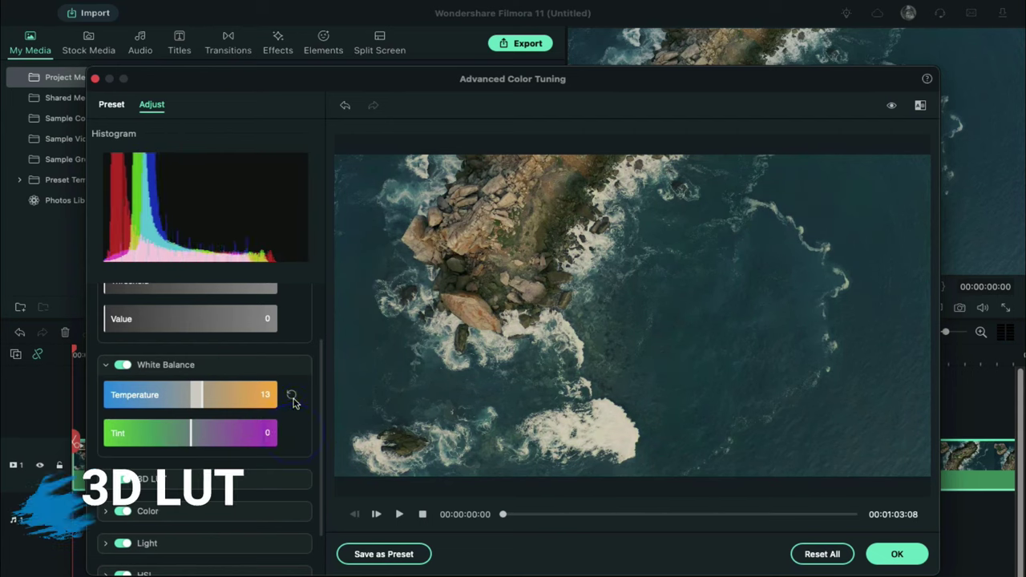
# Reset temperature to 0, try the Dark Film and Batman LUTs, then set 3D LUT to None
pyautogui.scroll(-2, 293, 401)
pyautogui.click(291, 338)
pyautogui.click(105, 423)
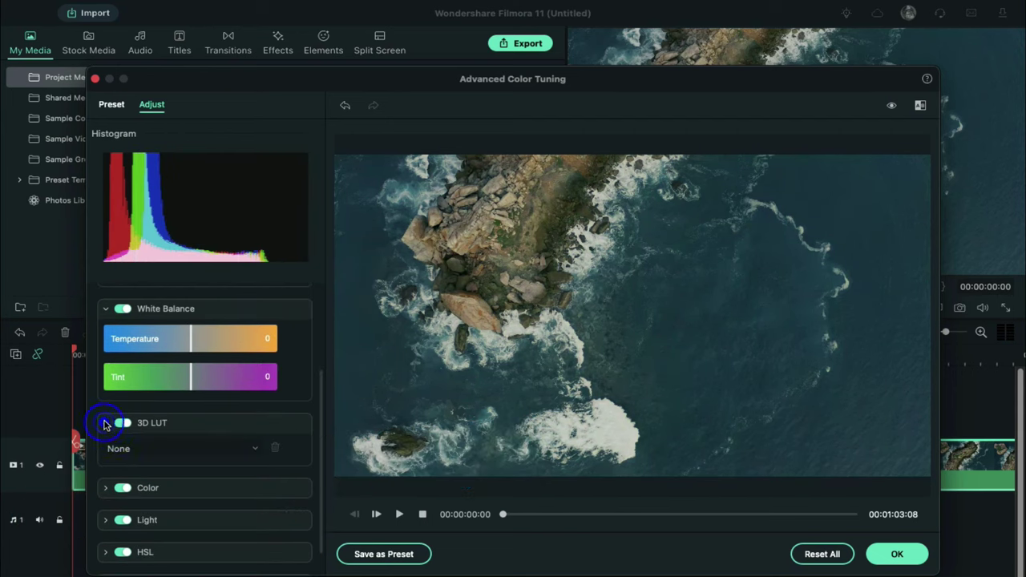
pyautogui.click(158, 451)
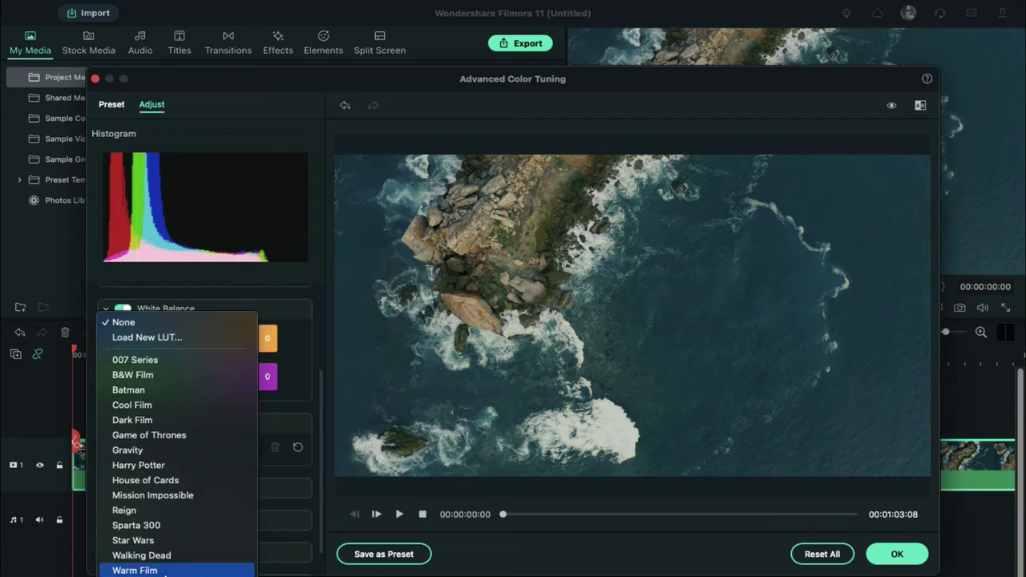
pyautogui.click(150, 420)
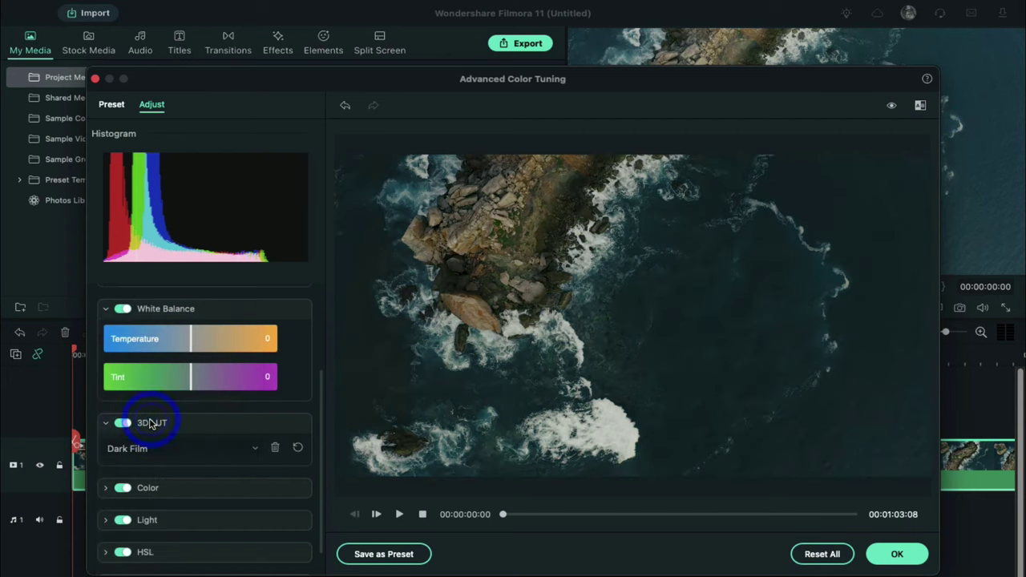
pyautogui.click(225, 451)
pyautogui.click(211, 418)
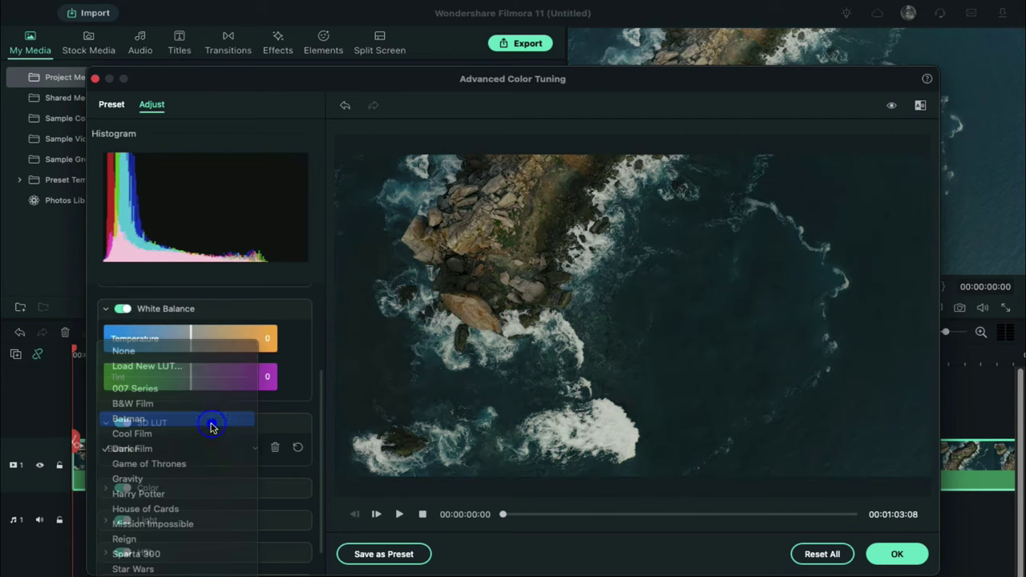
pyautogui.click(223, 449)
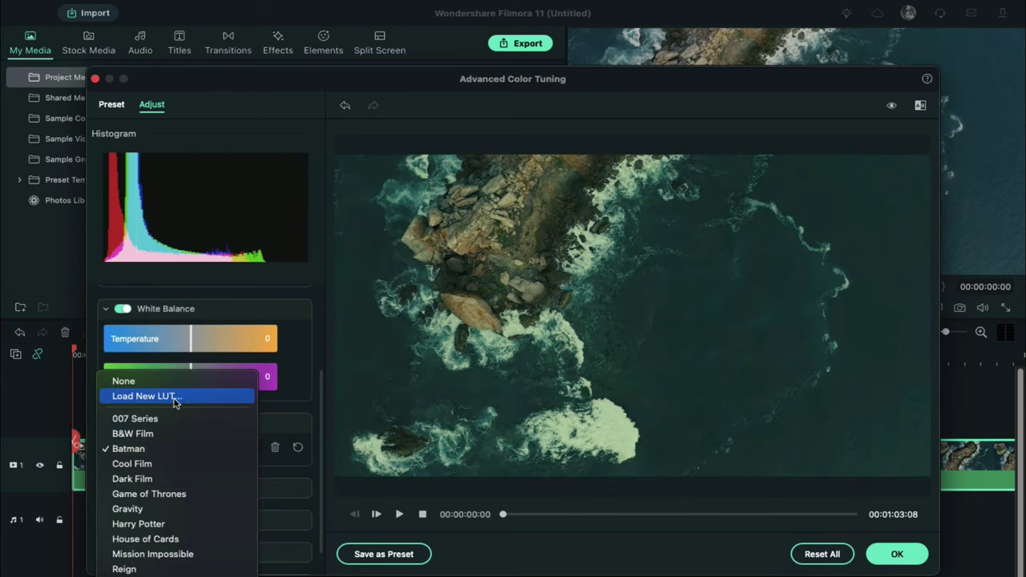
pyautogui.click(129, 382)
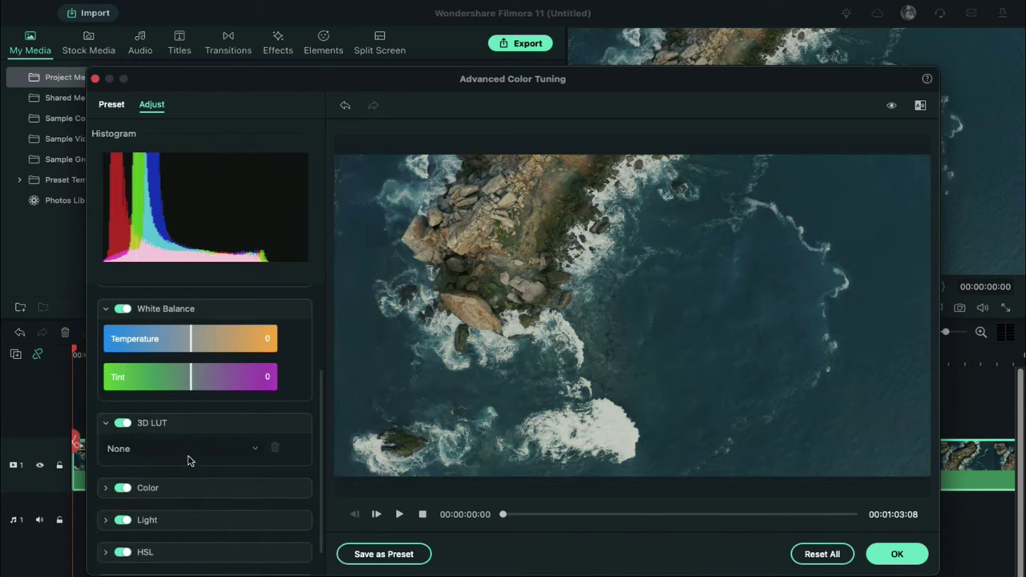
# Set Color exposure 25, brightness 4, contrast 36, vibrance 11 and saturation 73
pyautogui.scroll(-1, 189, 458)
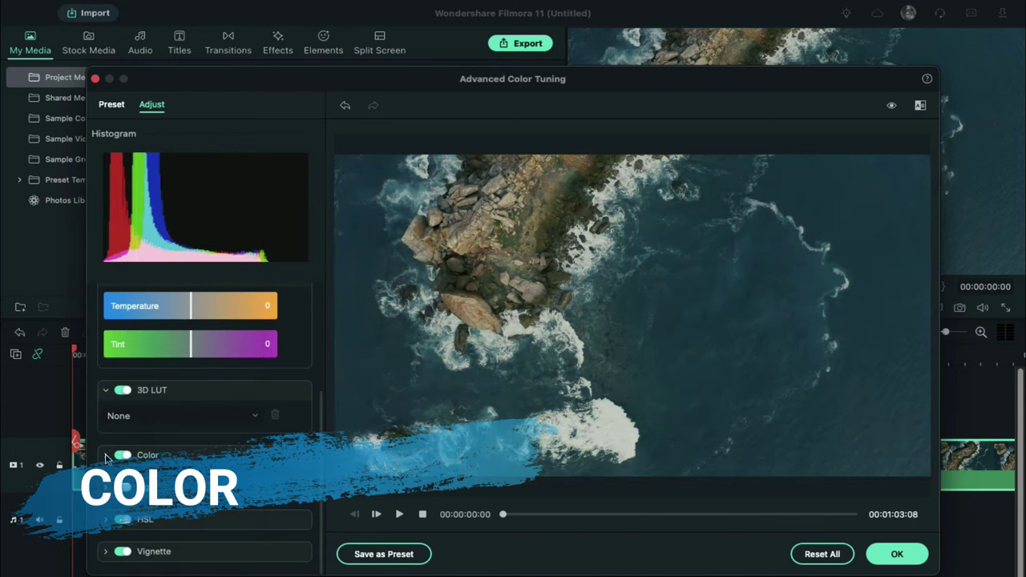
pyautogui.click(189, 458)
pyautogui.moveTo(191, 484); pyautogui.dragTo(211, 481)
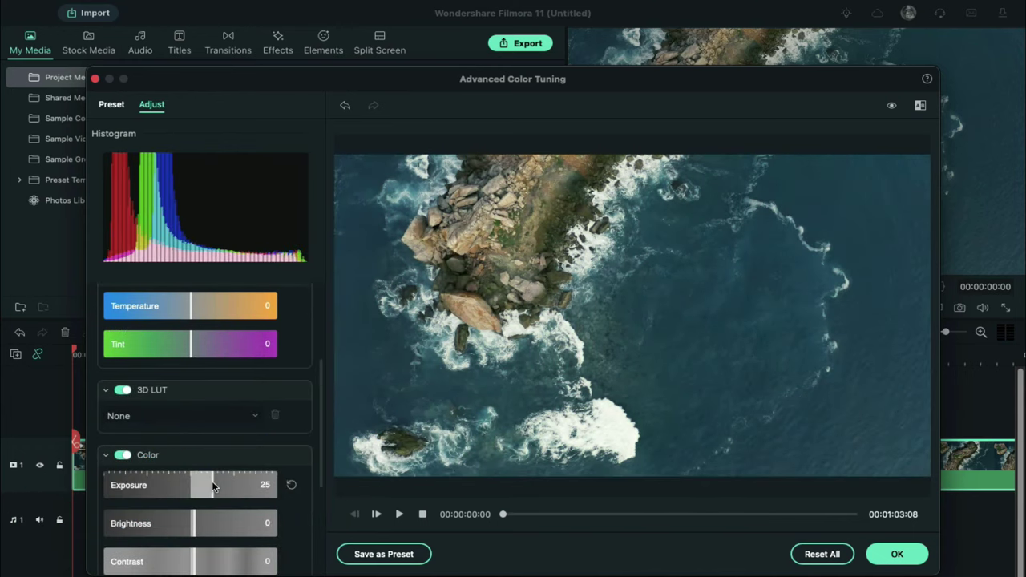
pyautogui.moveTo(193, 523); pyautogui.dragTo(195, 523)
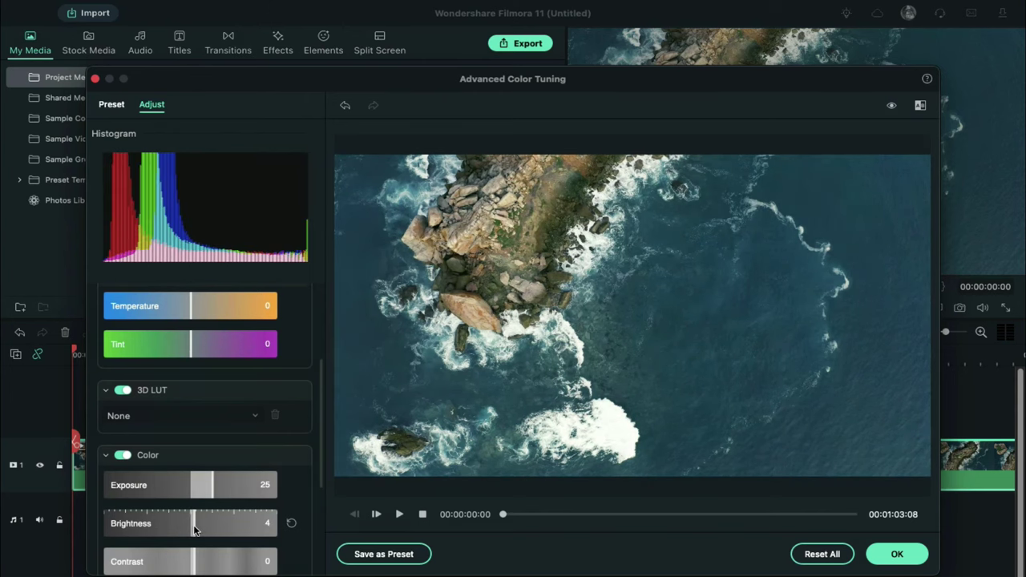
pyautogui.scroll(-1, 195, 522)
pyautogui.click(196, 527)
pyautogui.moveTo(196, 528)
pyautogui.mouseDown()
pyautogui.moveTo(223, 532)
pyautogui.moveTo(149, 520)
pyautogui.moveTo(254, 532)
pyautogui.moveTo(208, 532)
pyautogui.mouseUp()
pyautogui.scroll(-1, 190, 545)
pyautogui.scroll(-1, 198, 535)
# Reset brightness to 0, then adjust HSL orange hue and saturation and set green saturation to 95
pyautogui.click(290, 396)
pyautogui.click(105, 327)
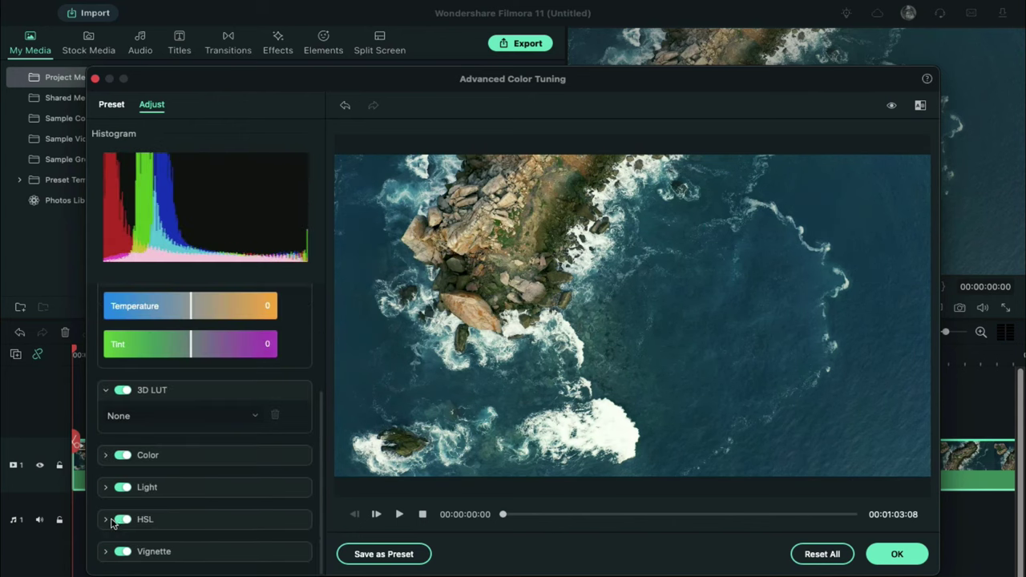
pyautogui.click(214, 513)
pyautogui.scroll(-2, 213, 508)
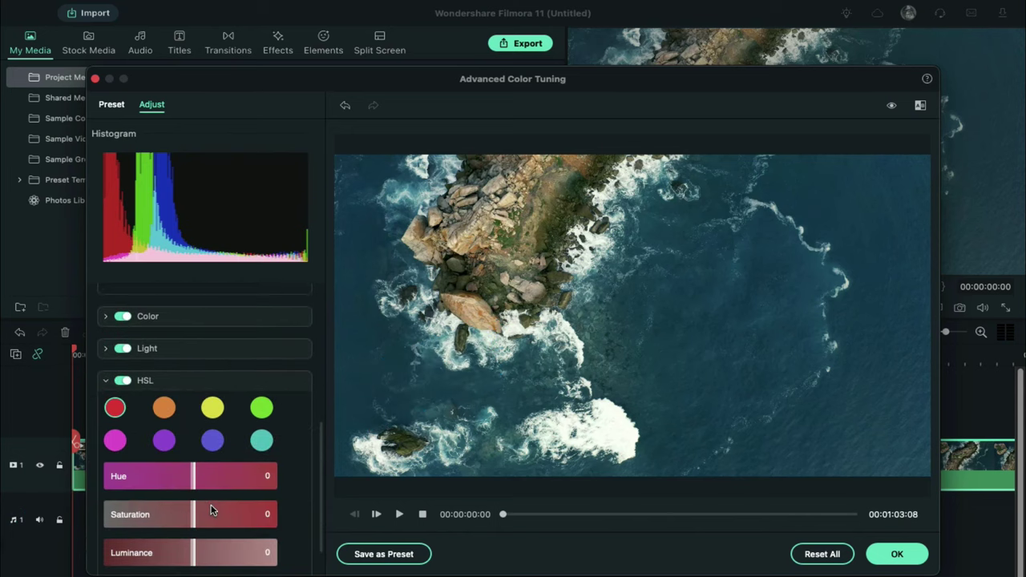
pyautogui.scroll(-1, 210, 505)
pyautogui.click(163, 360)
pyautogui.moveTo(190, 429); pyautogui.dragTo(137, 429)
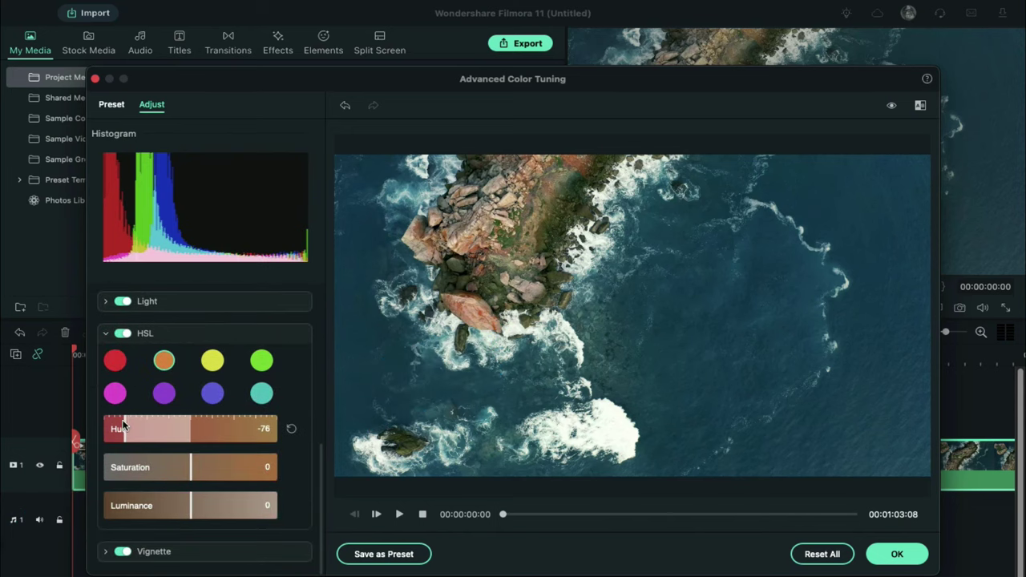
pyautogui.moveTo(193, 467); pyautogui.dragTo(242, 473)
pyautogui.click(291, 467)
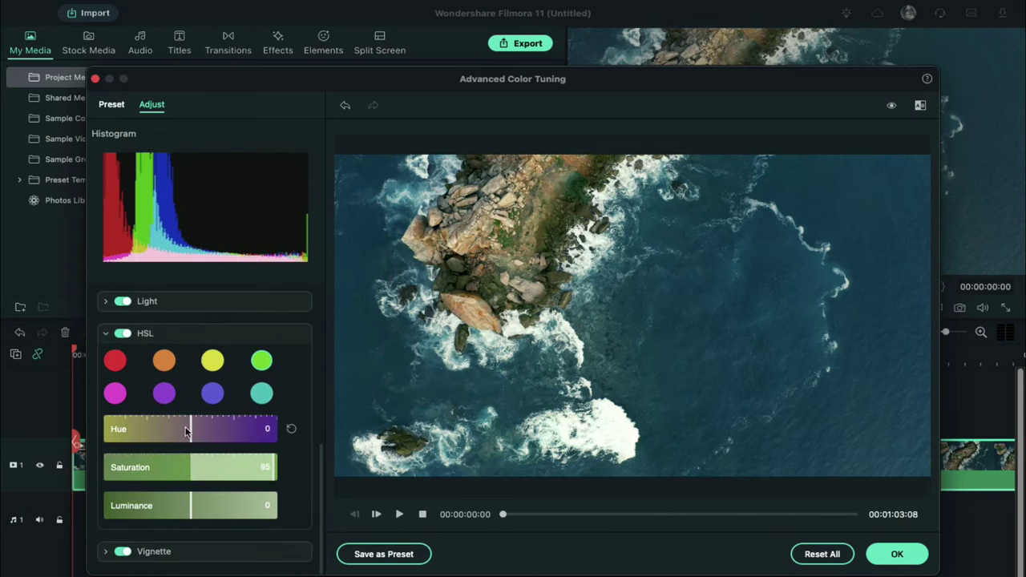
pyautogui.click(105, 332)
# Add a vignette with amount -29 and return to the colour Preset gallery
pyautogui.click(144, 522)
pyautogui.moveTo(191, 340)
pyautogui.mouseDown()
pyautogui.moveTo(243, 343)
pyautogui.moveTo(154, 341)
pyautogui.moveTo(164, 345)
pyautogui.mouseUp()
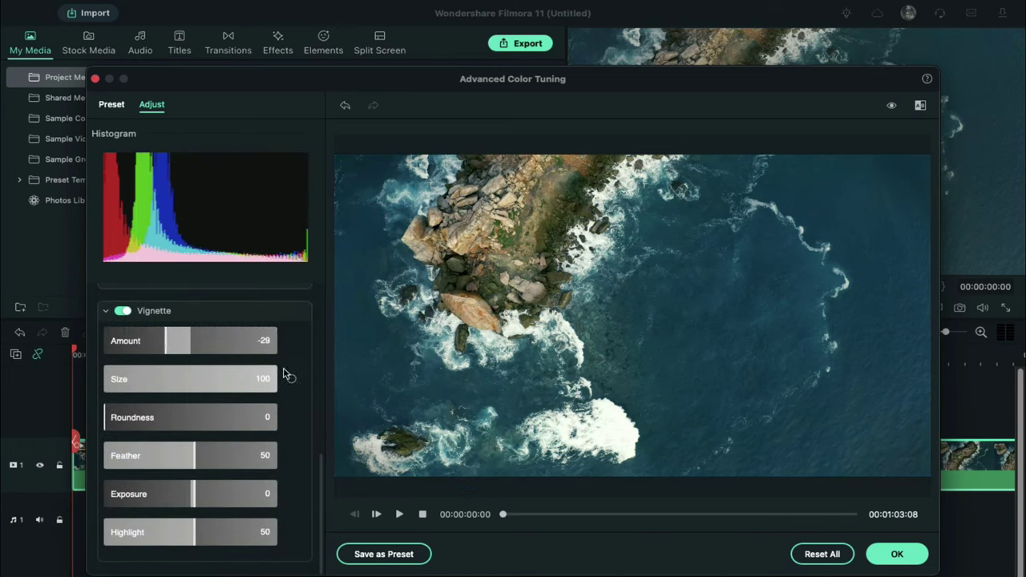
pyautogui.click(105, 311)
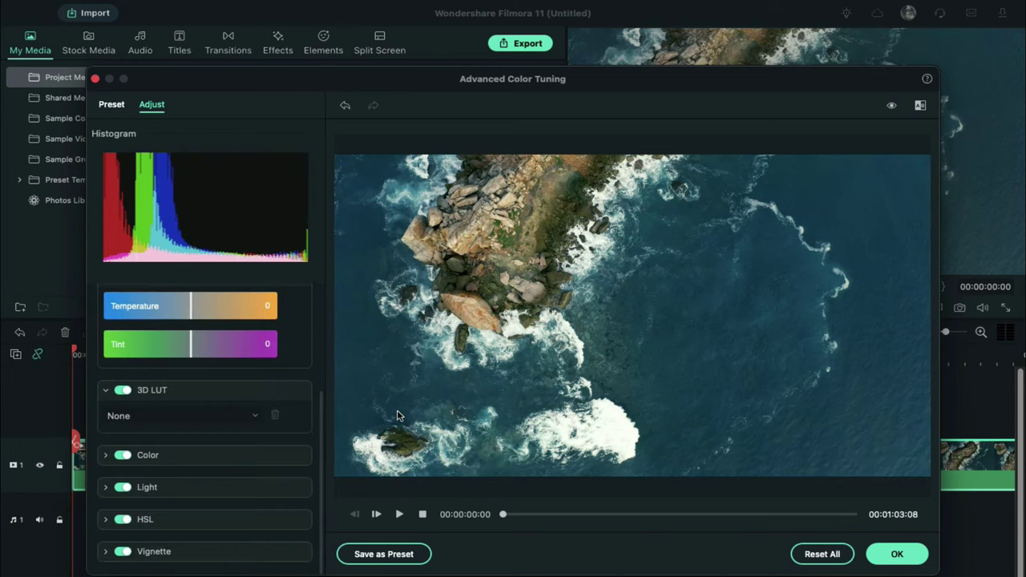
pyautogui.click(102, 106)
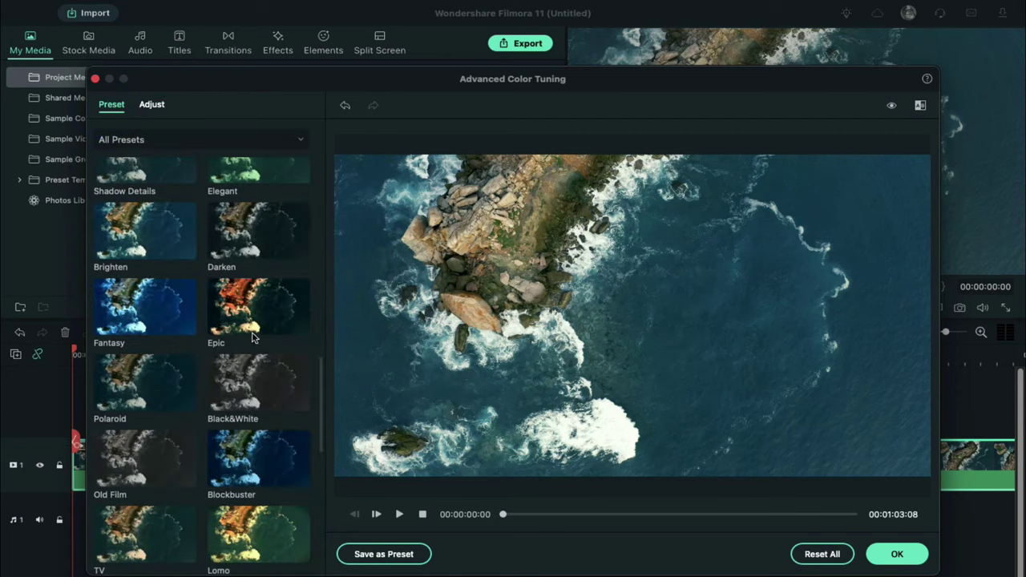
# Apply the Boost Color preset, then warm the temperature slightly and add a slight magenta tint
pyautogui.scroll(3, 255, 341)
pyautogui.scroll(2, 255, 341)
pyautogui.click(255, 322)
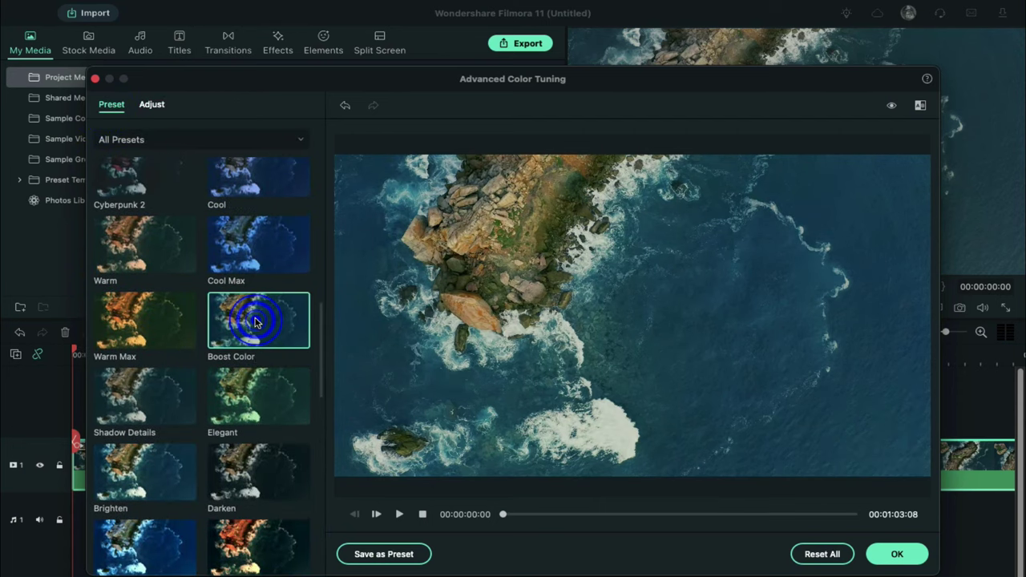
pyautogui.click(152, 106)
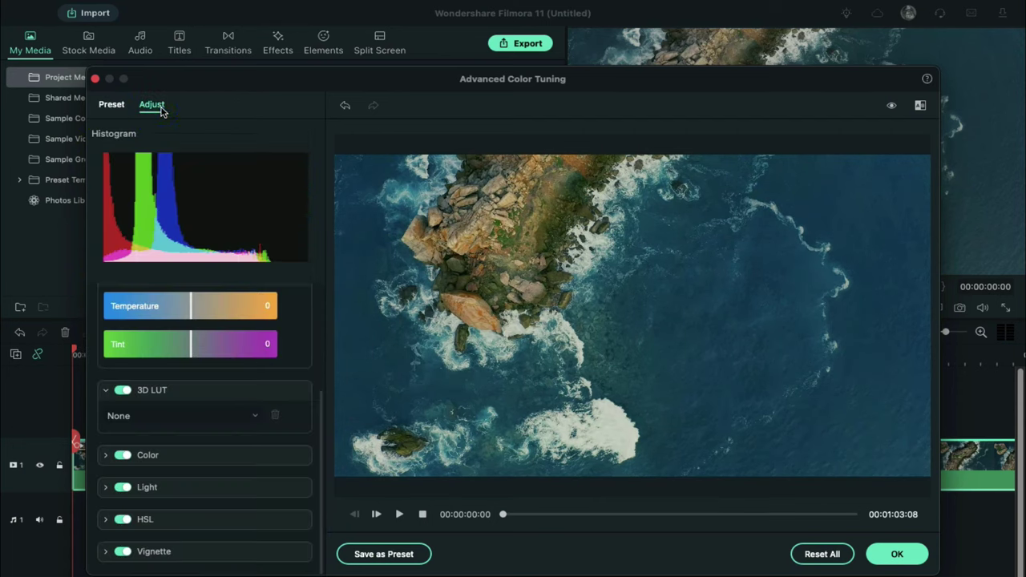
pyautogui.moveTo(192, 310); pyautogui.dragTo(198, 309)
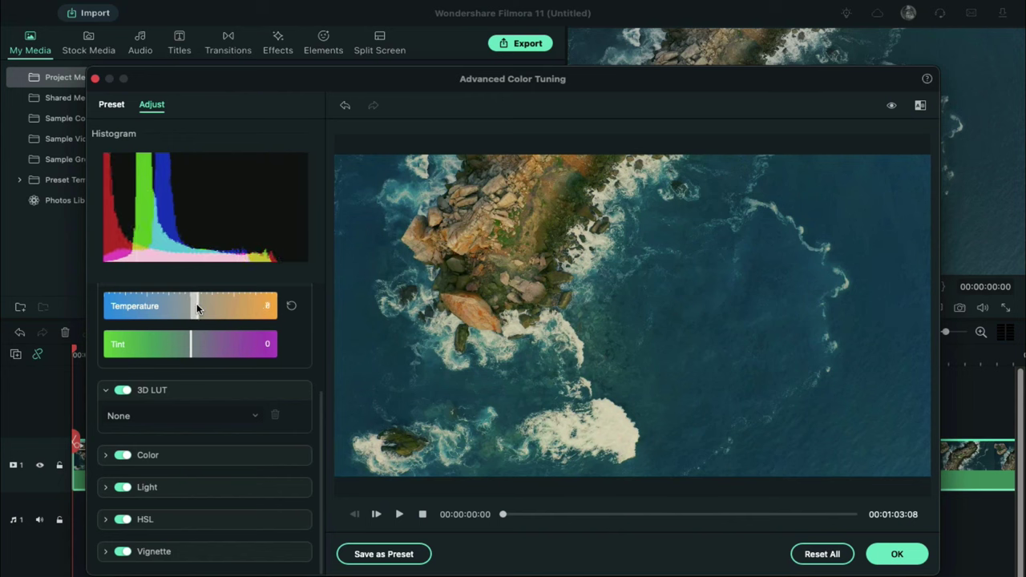
pyautogui.moveTo(189, 344); pyautogui.dragTo(192, 348)
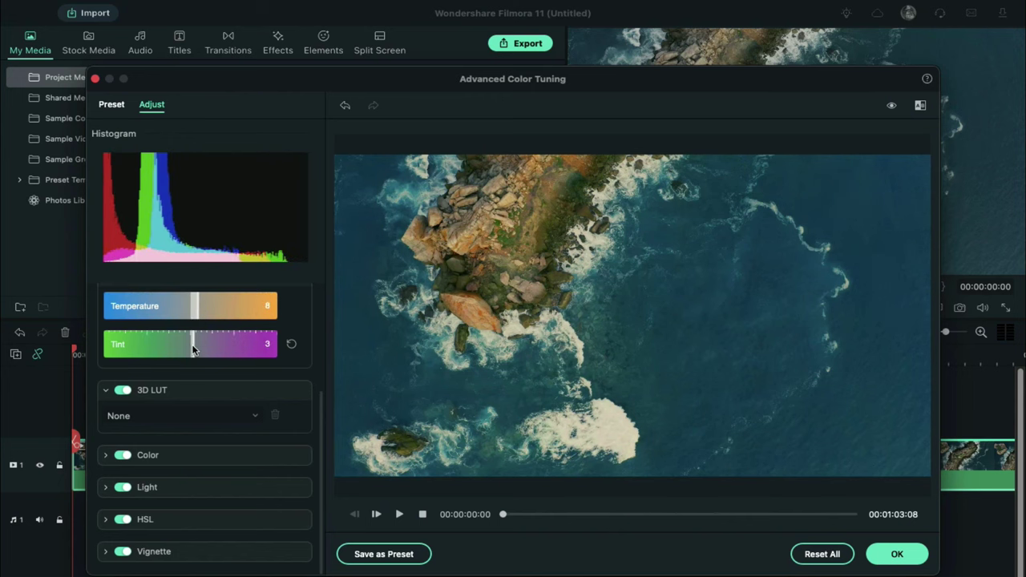
# Set Color exposure 14, brightness -2, contrast 45, vibrance 100 and saturation 13
pyautogui.click(105, 389)
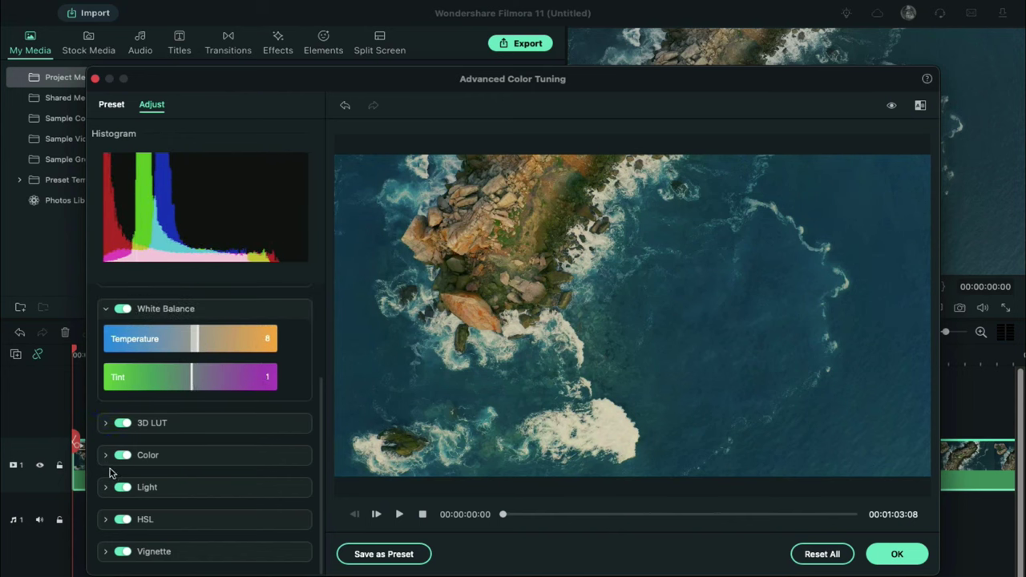
pyautogui.scroll(-1, 192, 356)
pyautogui.moveTo(191, 354); pyautogui.dragTo(203, 355)
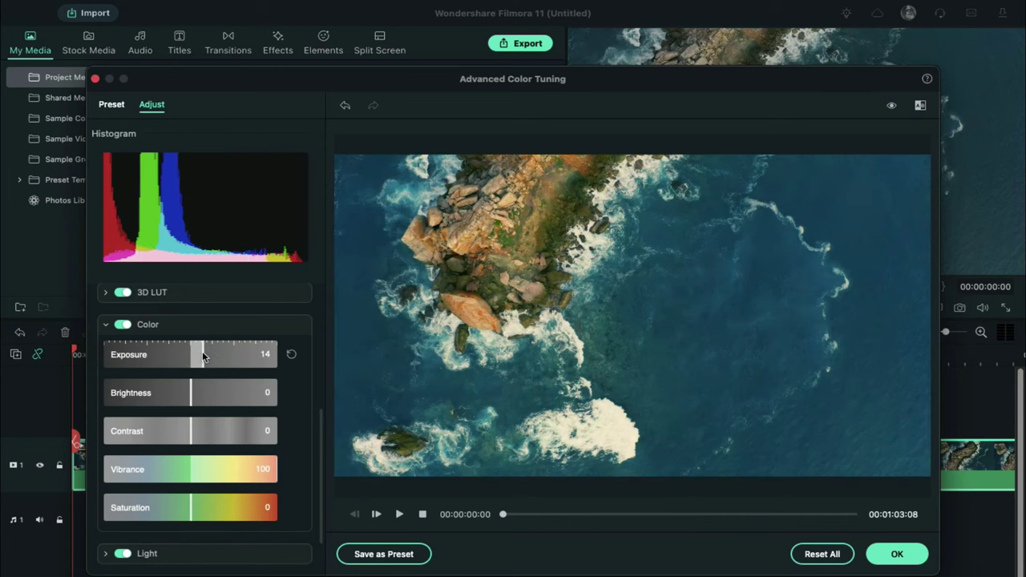
pyautogui.moveTo(190, 405)
pyautogui.mouseDown()
pyautogui.moveTo(210, 439)
pyautogui.moveTo(230, 441)
pyautogui.moveTo(176, 432)
pyautogui.moveTo(276, 451)
pyautogui.mouseUp()
pyautogui.scroll(-1, 230, 441)
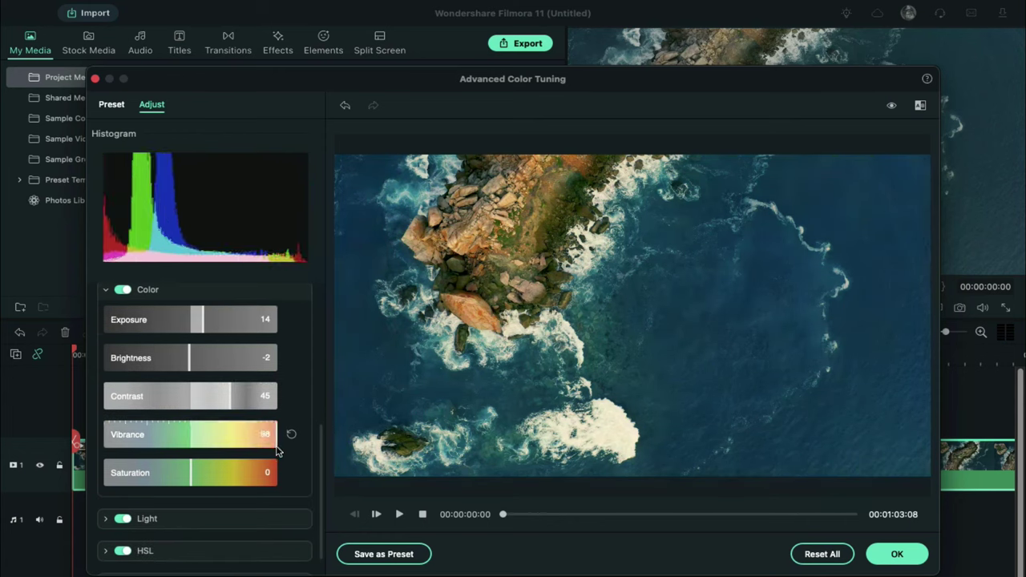
pyautogui.scroll(-1, 193, 437)
pyautogui.moveTo(201, 447)
pyautogui.mouseDown()
pyautogui.moveTo(182, 441)
pyautogui.moveTo(221, 453)
pyautogui.moveTo(181, 442)
pyautogui.moveTo(202, 450)
pyautogui.mouseUp()
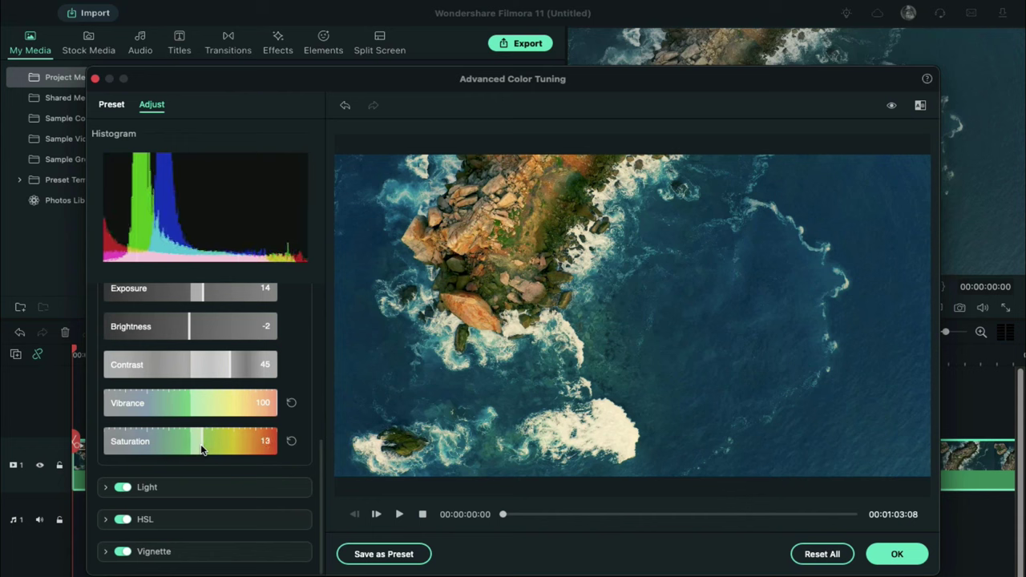
# In Light, deepen the shadows to blacks -12 and lift the whites slightly
pyautogui.click(126, 483)
pyautogui.scroll(-1, 177, 469)
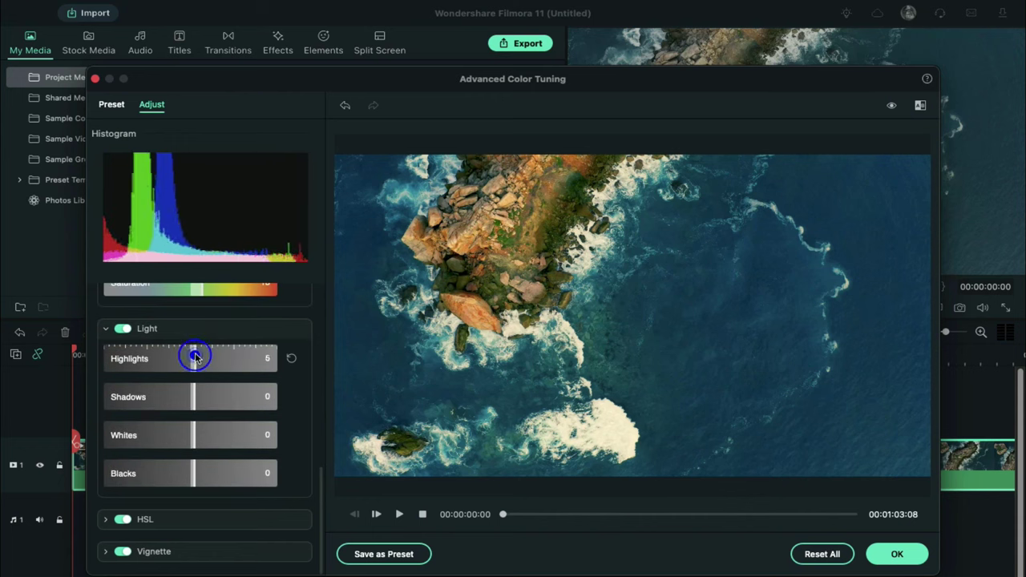
pyautogui.moveTo(195, 358)
pyautogui.mouseDown()
pyautogui.moveTo(228, 353)
pyautogui.moveTo(237, 363)
pyautogui.mouseUp()
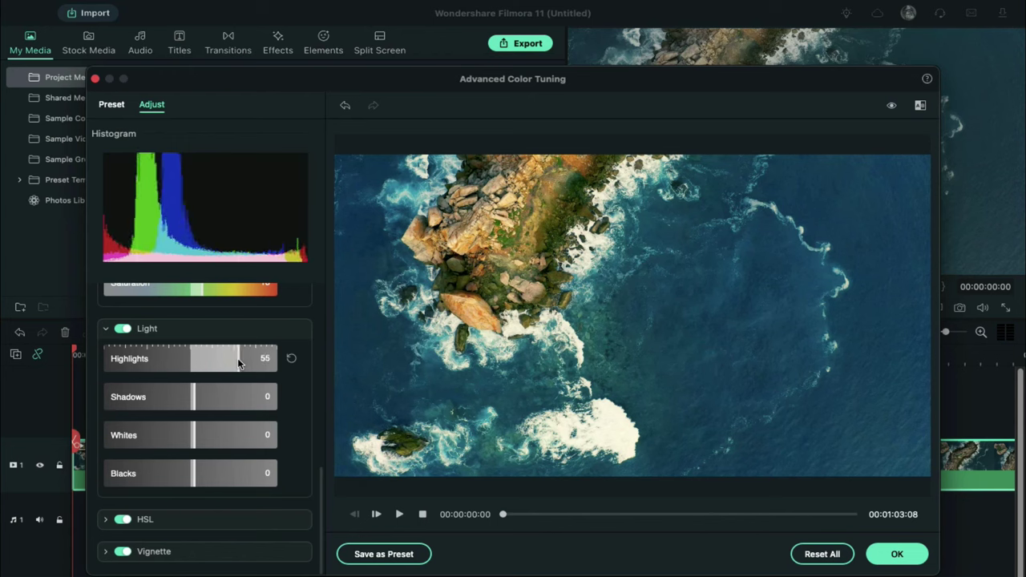
pyautogui.moveTo(193, 400); pyautogui.dragTo(165, 397)
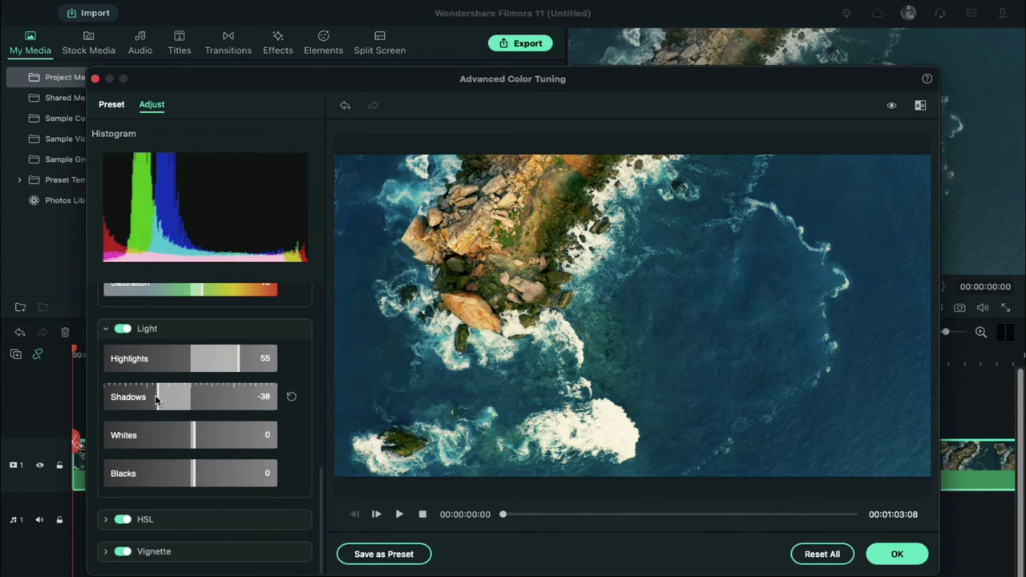
pyautogui.moveTo(194, 443)
pyautogui.mouseDown()
pyautogui.moveTo(205, 445)
pyautogui.moveTo(185, 473)
pyautogui.mouseUp()
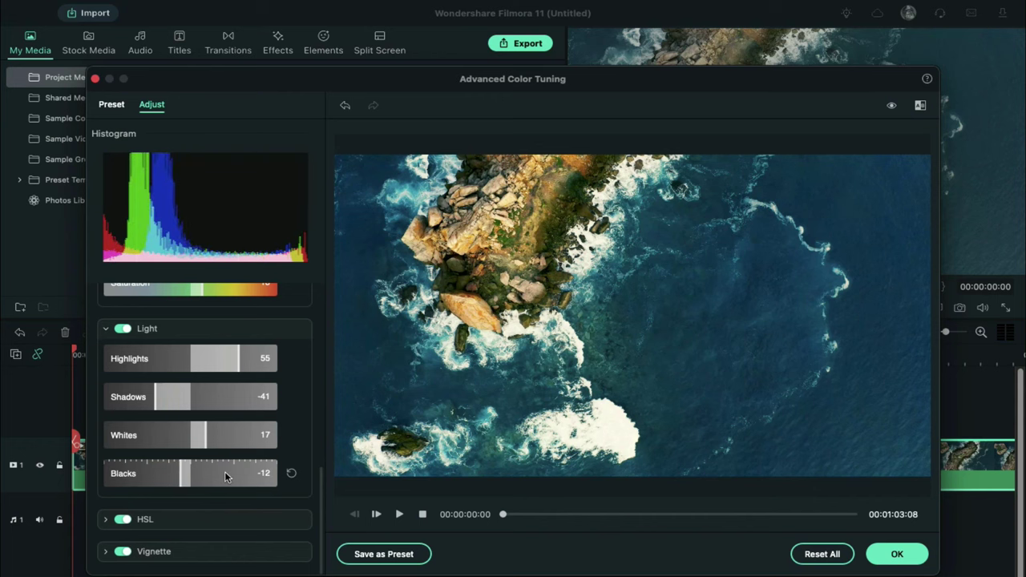
# In HSL, nudge one range's hue and luminance, then shift, saturate and brighten the yellows
pyautogui.click(104, 520)
pyautogui.scroll(-5, 196, 500)
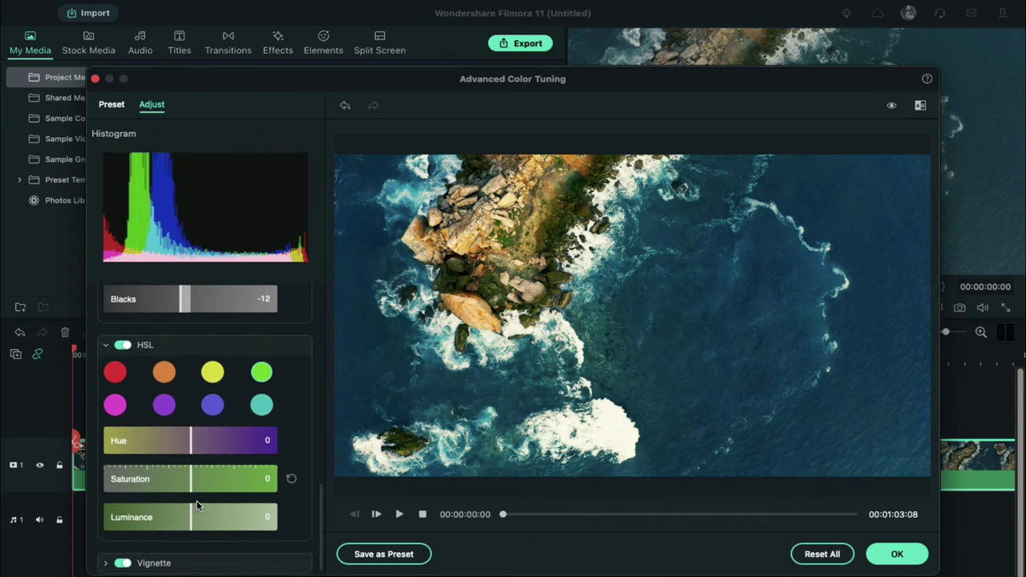
pyautogui.moveTo(201, 449)
pyautogui.mouseDown()
pyautogui.moveTo(179, 447)
pyautogui.moveTo(215, 481)
pyautogui.mouseUp()
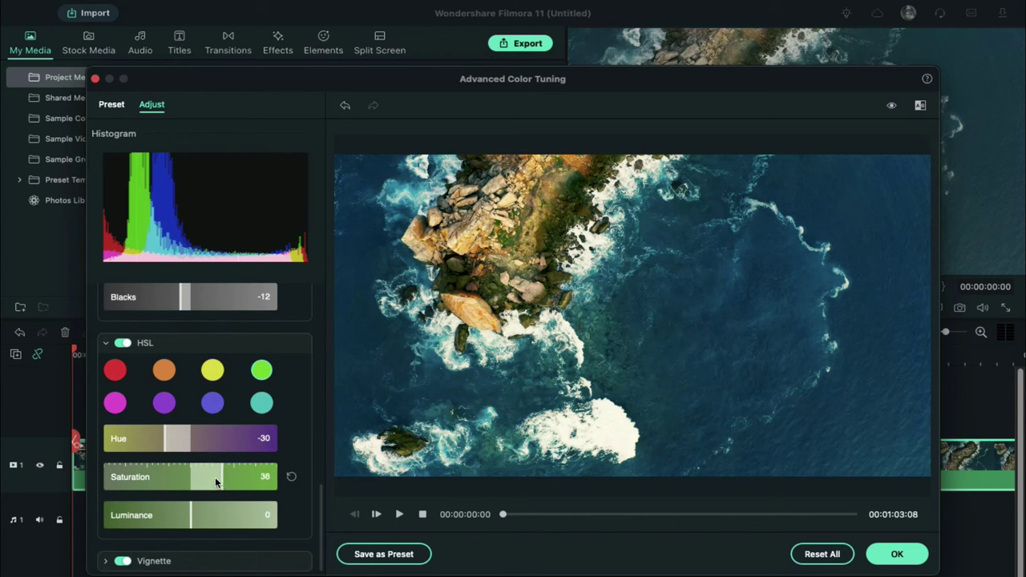
pyautogui.moveTo(191, 520); pyautogui.dragTo(137, 519)
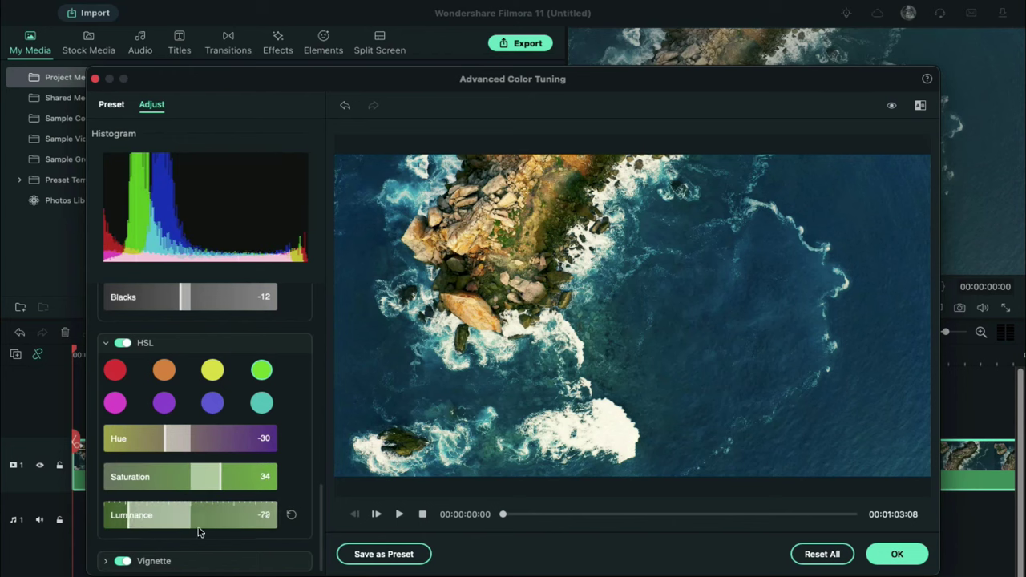
pyautogui.moveTo(199, 531); pyautogui.dragTo(168, 526)
pyautogui.click(204, 376)
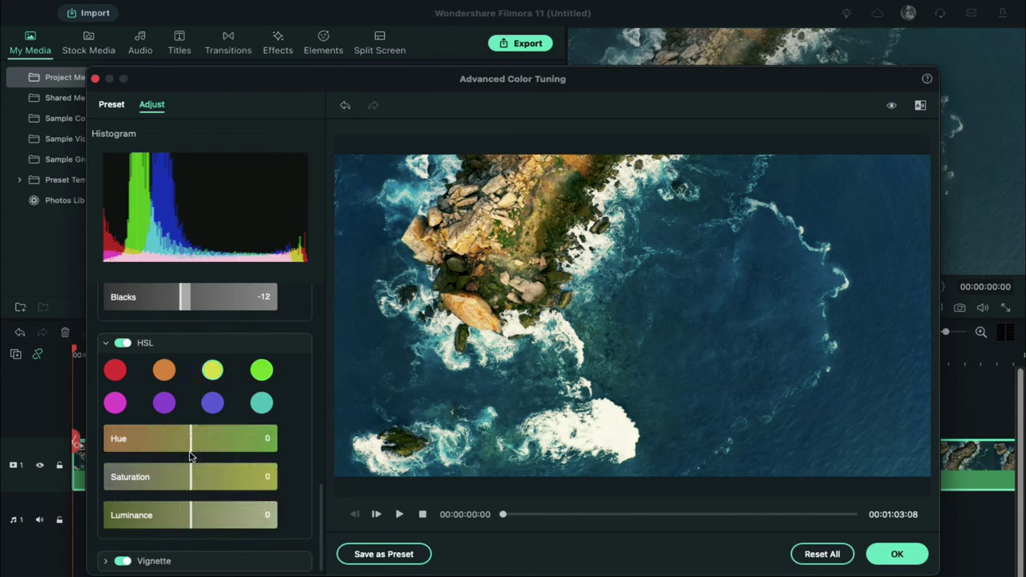
pyautogui.moveTo(192, 445); pyautogui.dragTo(165, 441)
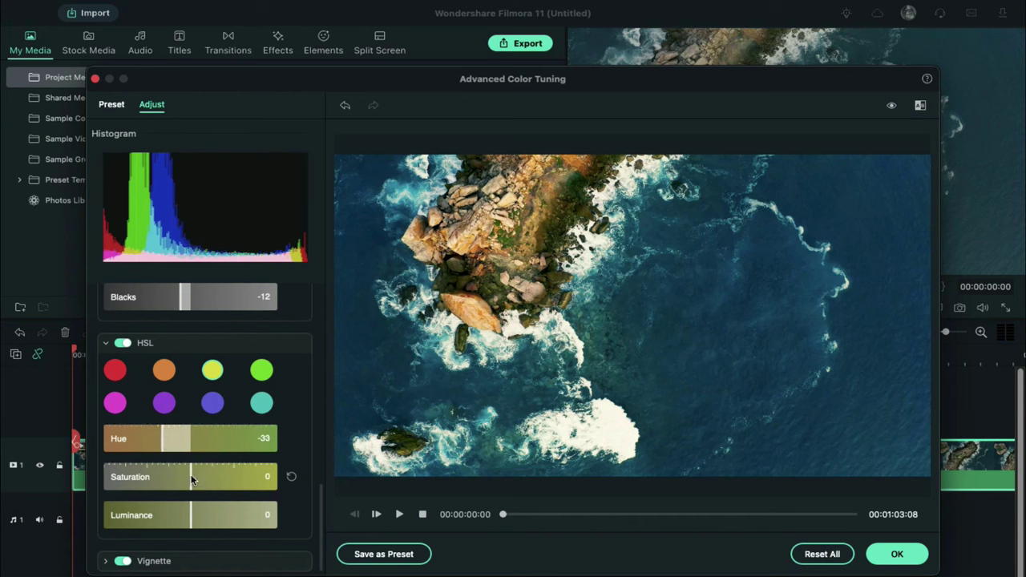
pyautogui.moveTo(193, 480); pyautogui.dragTo(231, 481)
pyautogui.moveTo(191, 519); pyautogui.dragTo(215, 523)
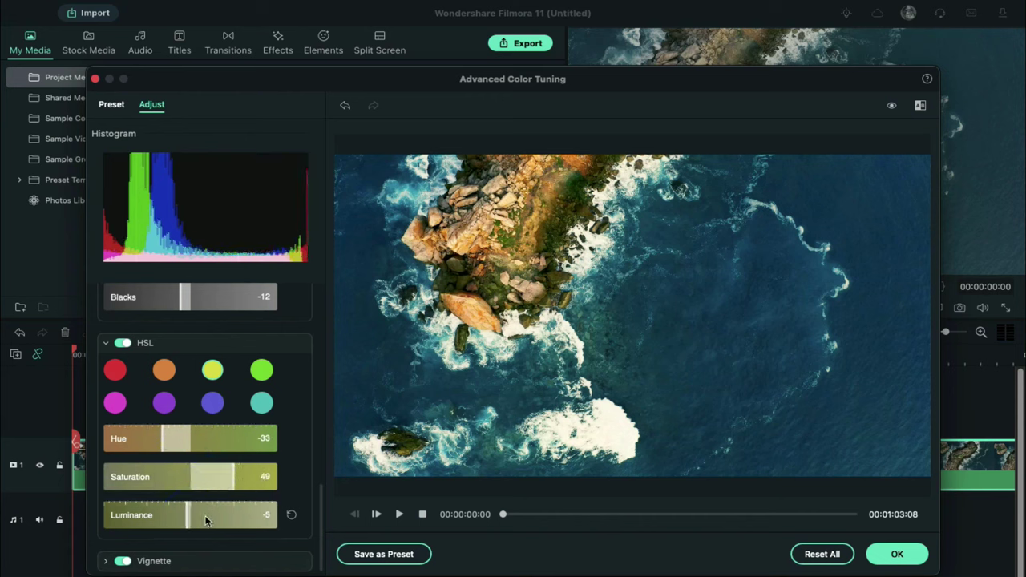
pyautogui.scroll(-1, 168, 455)
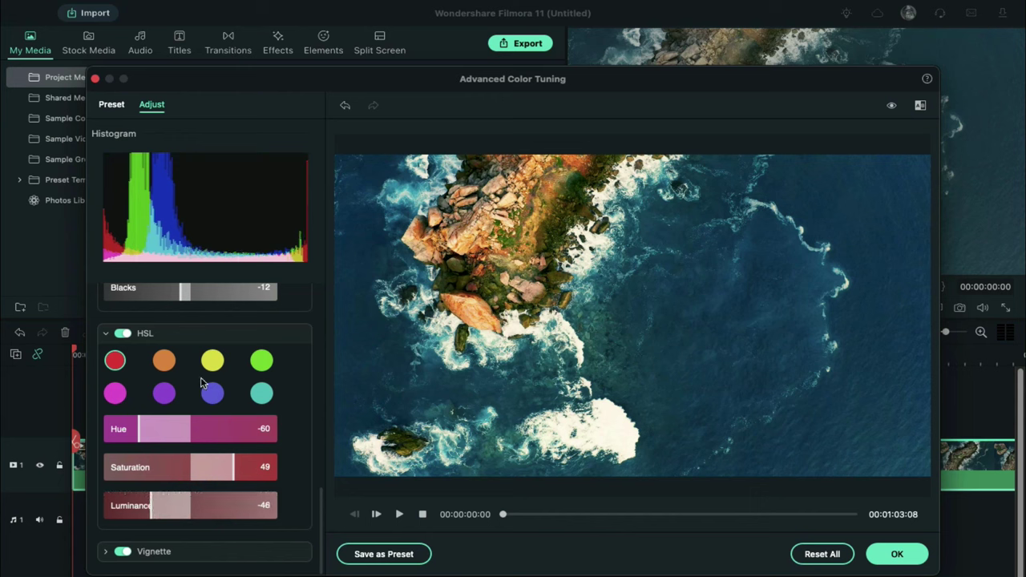
# Retune the cyans, then set the blues to hue 34, saturation 16, luminance -18
pyautogui.click(253, 398)
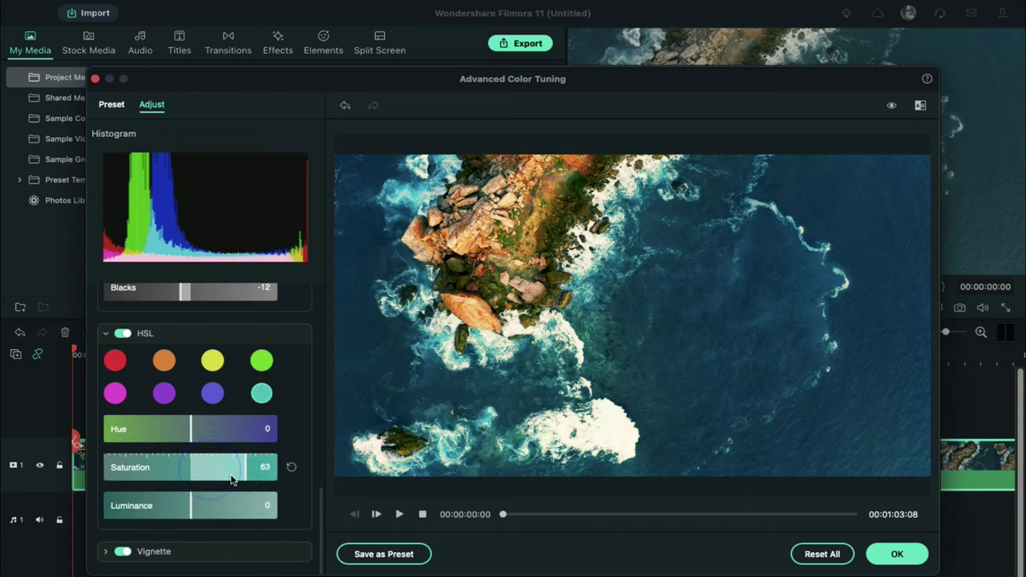
pyautogui.moveTo(231, 479); pyautogui.dragTo(227, 477)
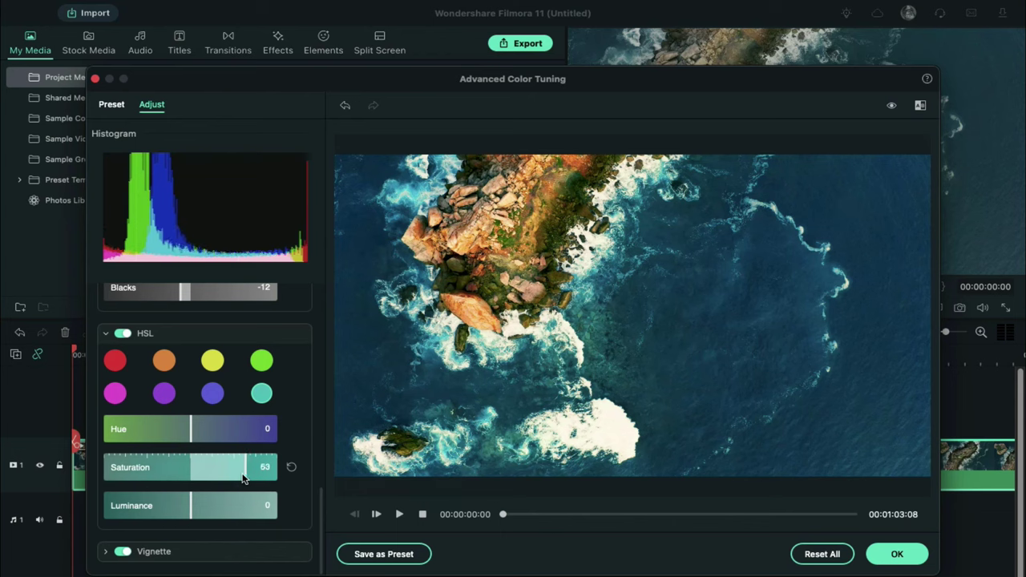
pyautogui.click(185, 503)
pyautogui.moveTo(191, 429); pyautogui.dragTo(175, 427)
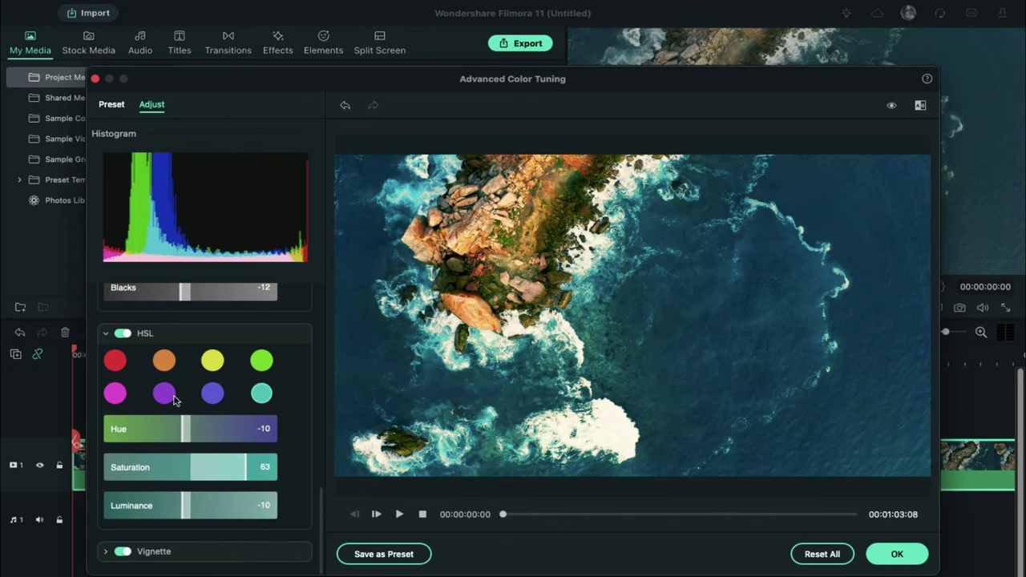
pyautogui.click(212, 393)
pyautogui.click(221, 437)
pyautogui.moveTo(208, 513); pyautogui.dragTo(183, 507)
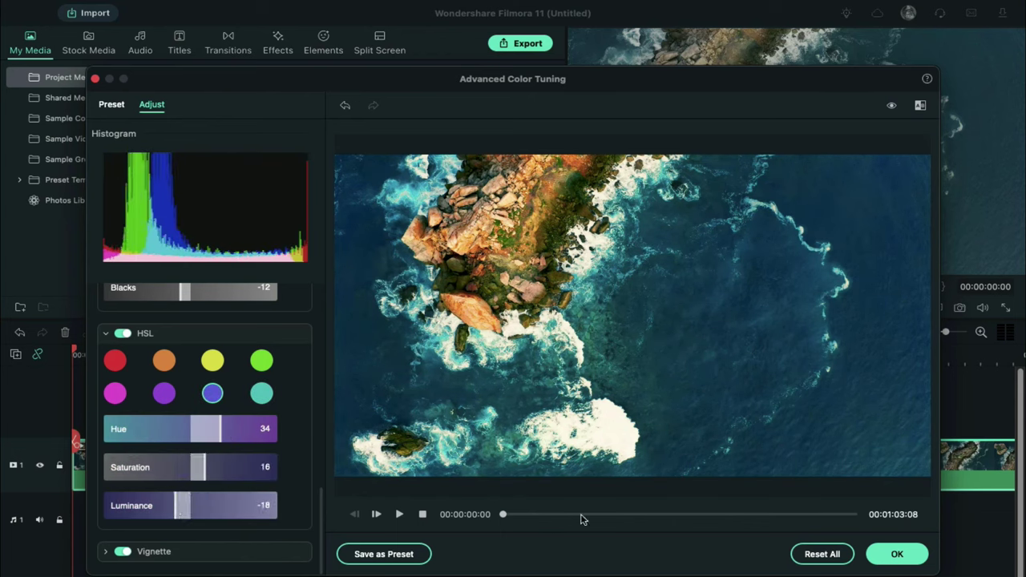
# Save the grade as a custom preset named 'Nature' and briefly preview the original
pyautogui.click(413, 553)
pyautogui.write('Nature')
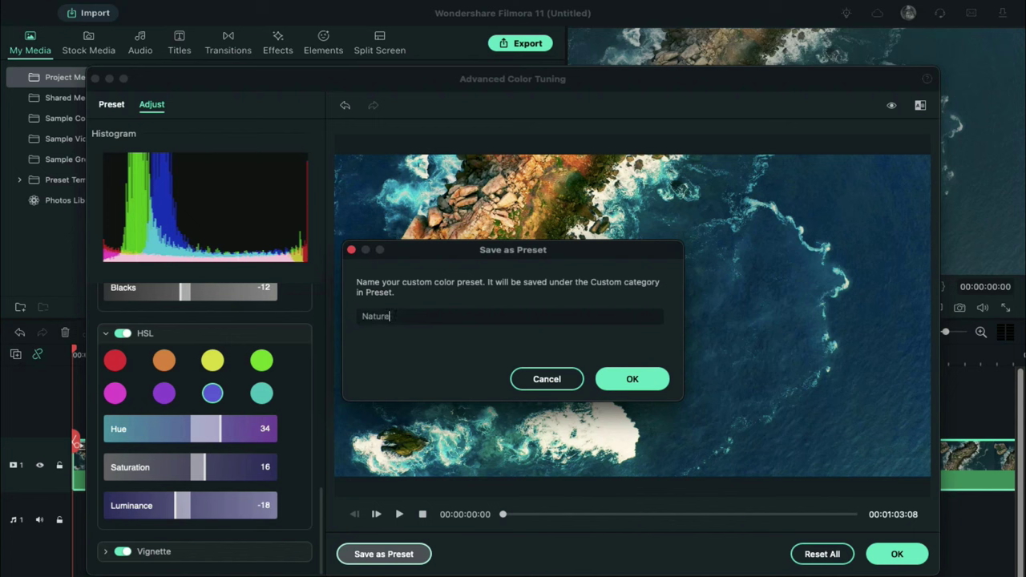
pyautogui.click(632, 381)
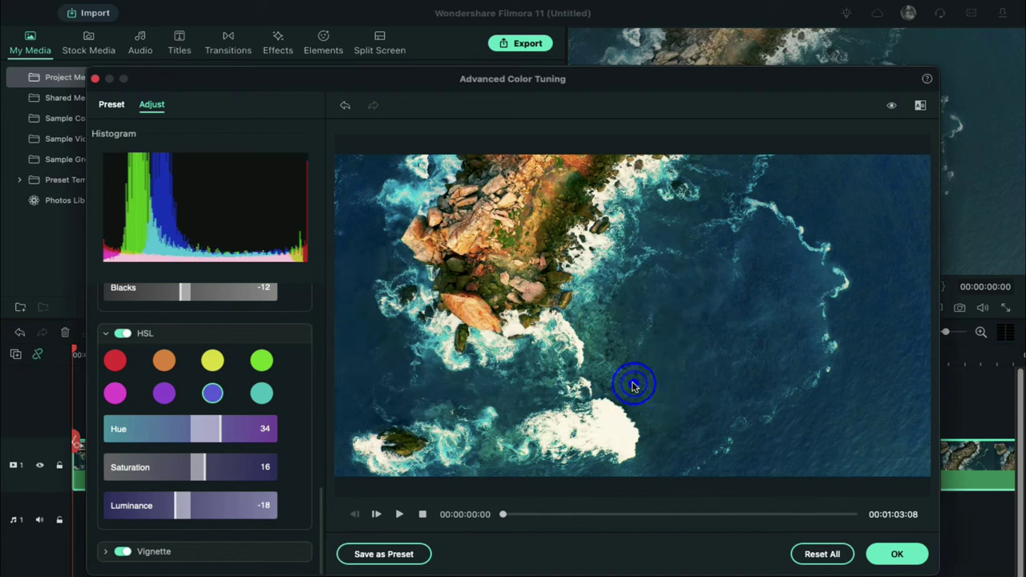
pyautogui.click(892, 108)
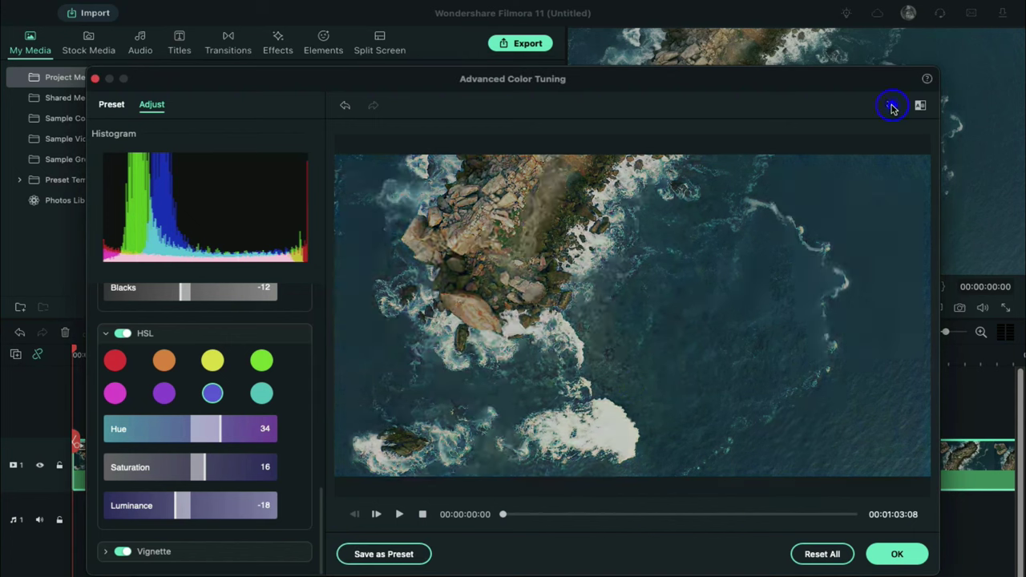
pyautogui.click(892, 106)
# Try left/right and top/bottom split comparisons, then settle on Side by Side View
pyautogui.click(920, 107)
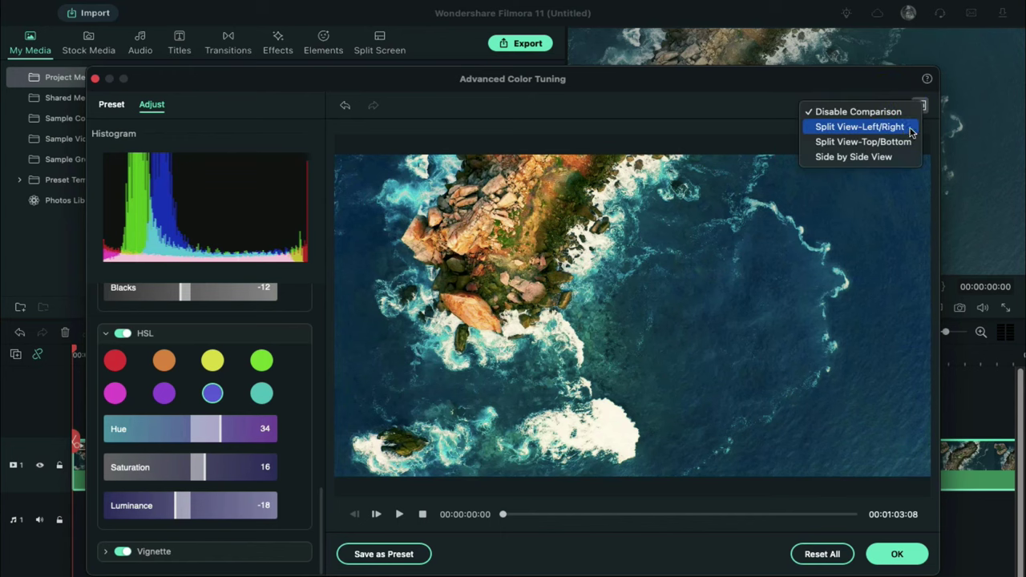
pyautogui.click(904, 130)
pyautogui.click(920, 107)
pyautogui.click(900, 147)
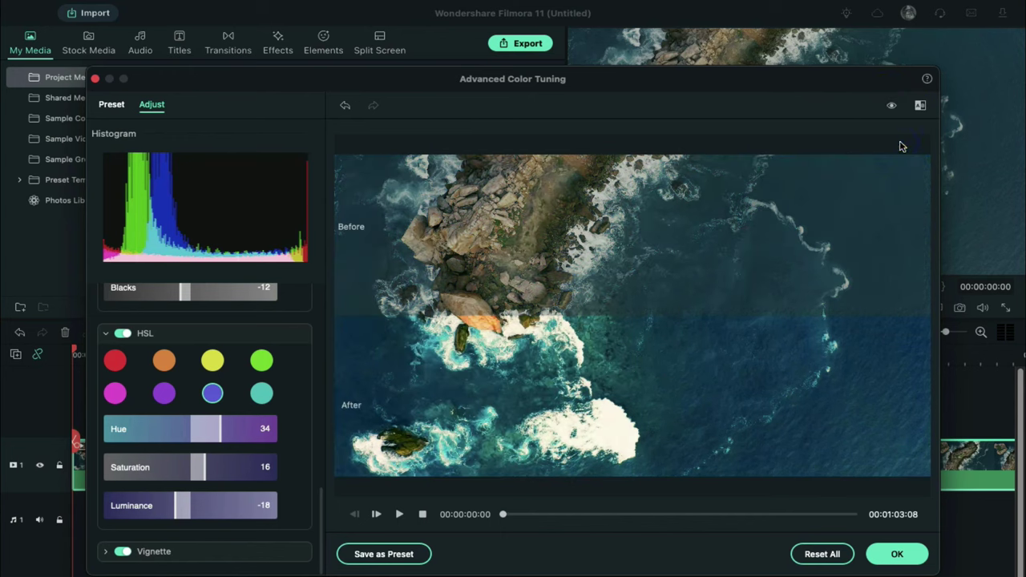
pyautogui.click(919, 108)
pyautogui.click(880, 166)
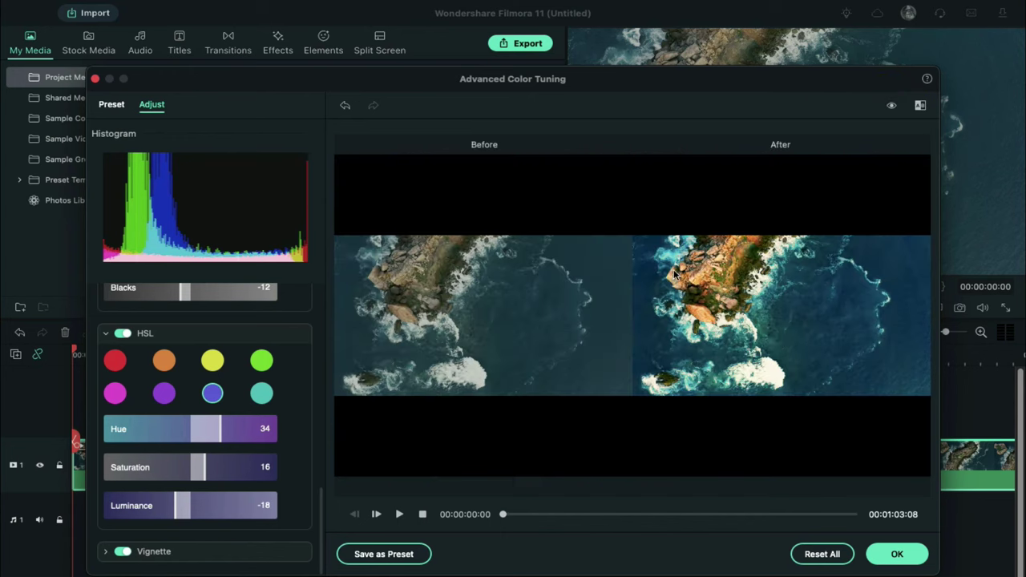
# Apply the cliffs colour grade and play the timeline back to about seven seconds
pyautogui.click(884, 553)
pyautogui.press('space')
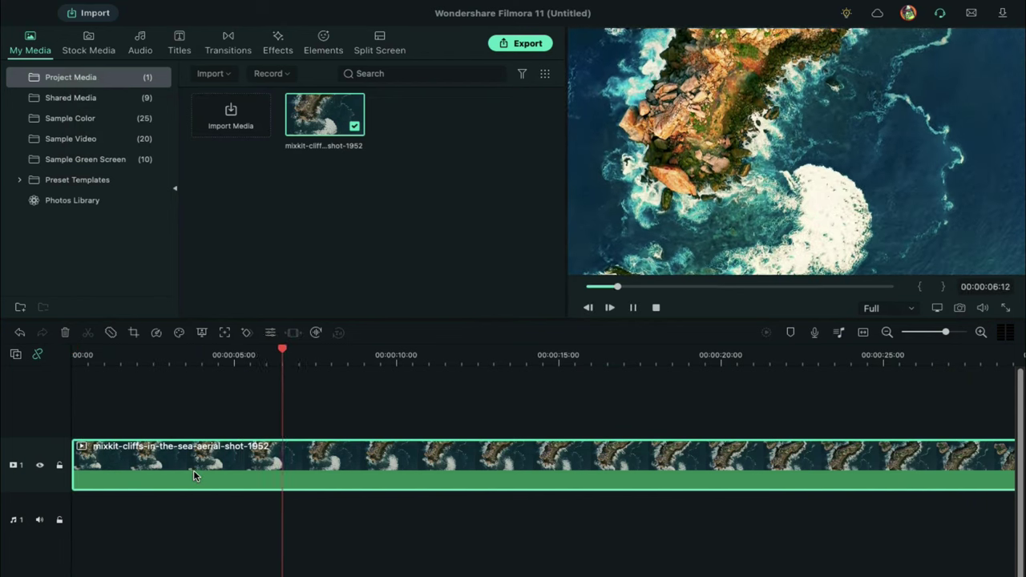
pyautogui.press('space')
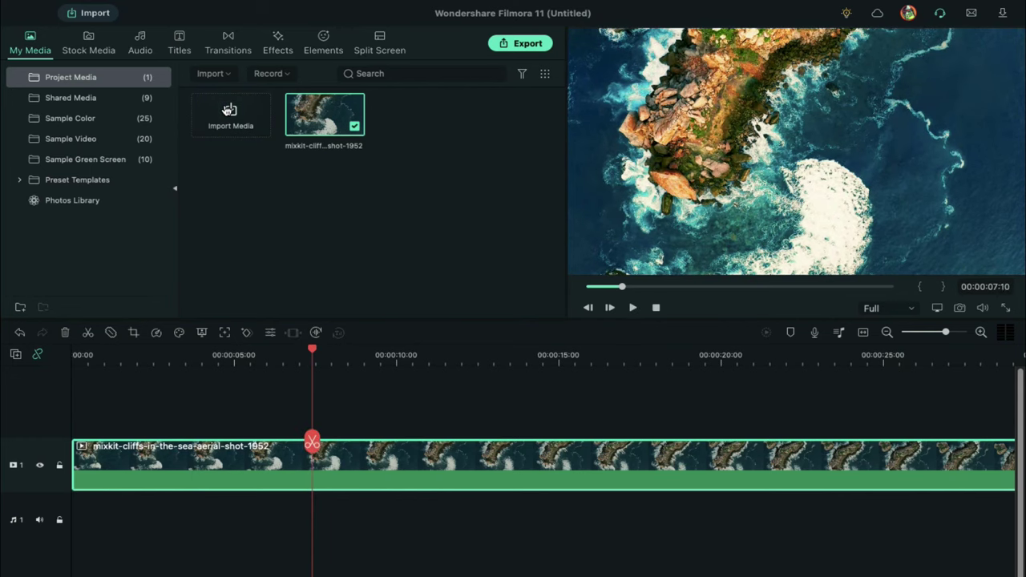
# Import the frozen-lake clip and place it on video track 2 above the cliffs clip
pyautogui.click(225, 109)
pyautogui.click(758, 454)
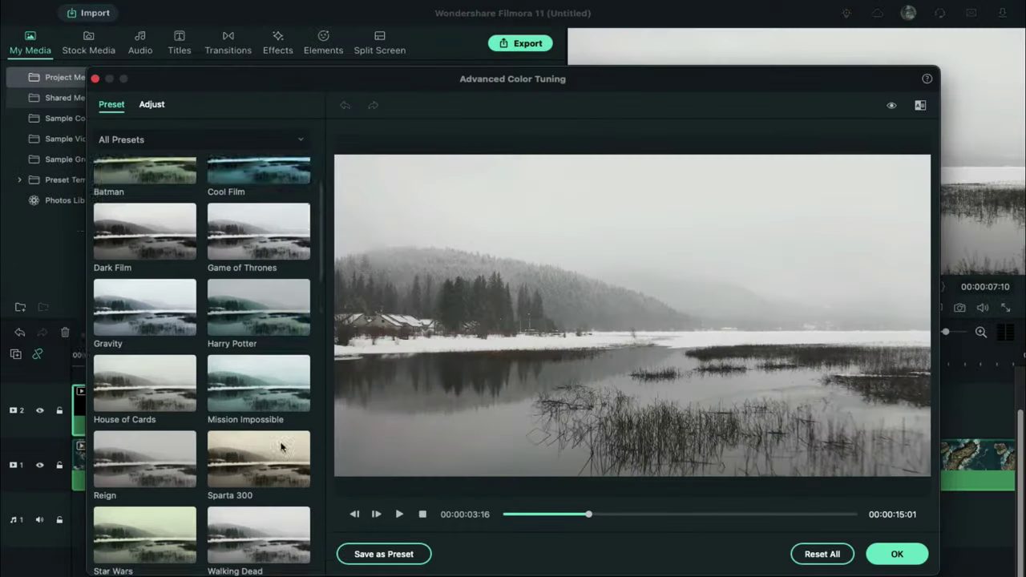
pyautogui.scroll(-3, 195, 480)
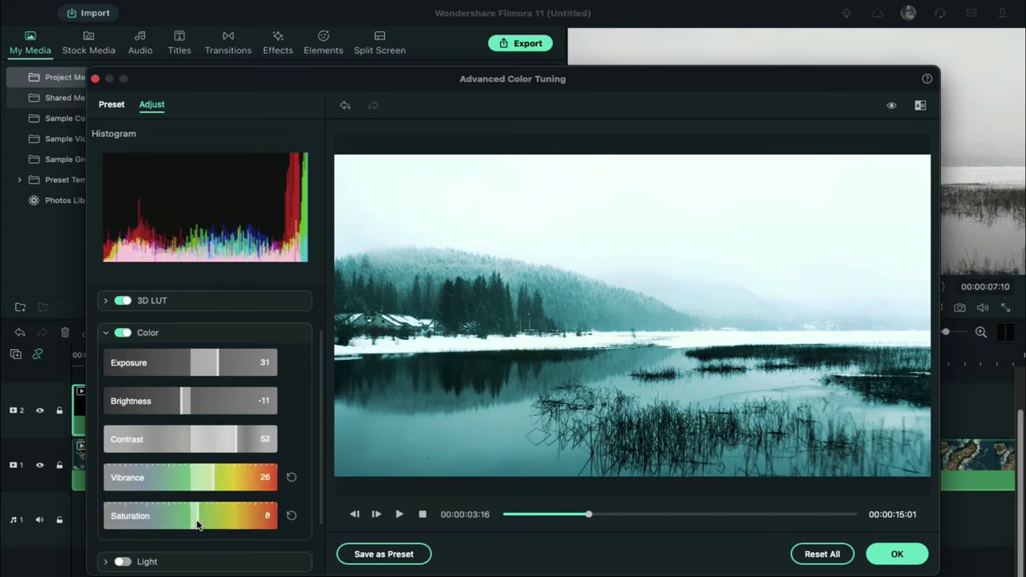
pyautogui.scroll(-5, 208, 481)
pyautogui.moveTo(192, 472); pyautogui.dragTo(184, 472)
# Tune the lake clip's HSL toward teal and compare before/after side by side
pyautogui.click(105, 519)
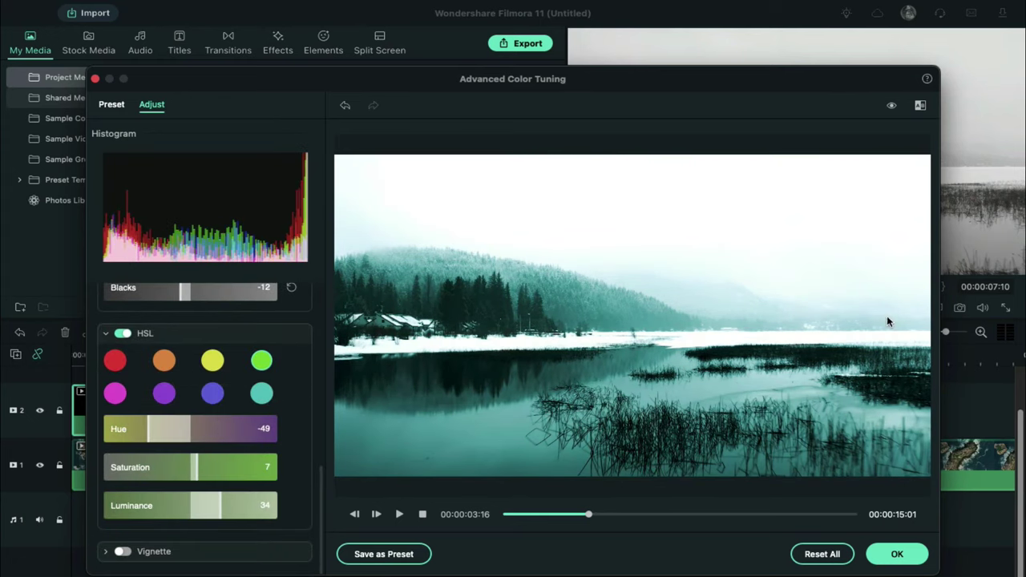
pyautogui.click(891, 106)
pyautogui.click(920, 105)
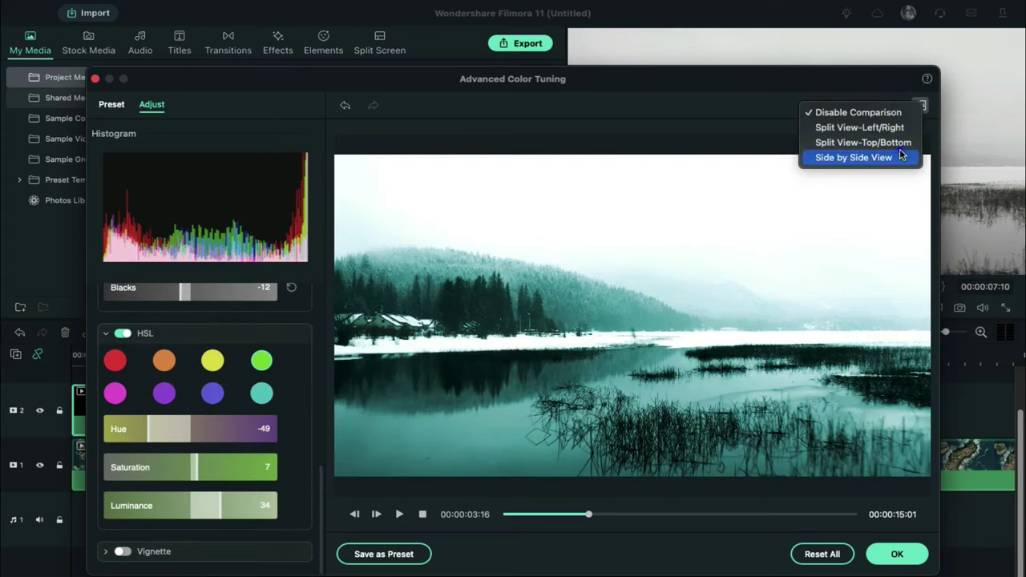
pyautogui.click(899, 153)
pyautogui.click(898, 553)
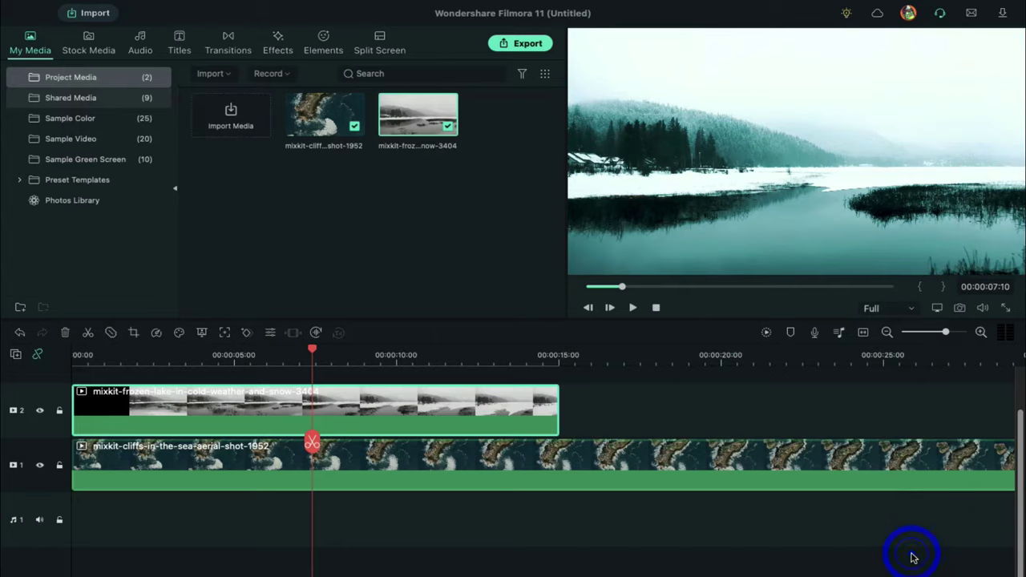